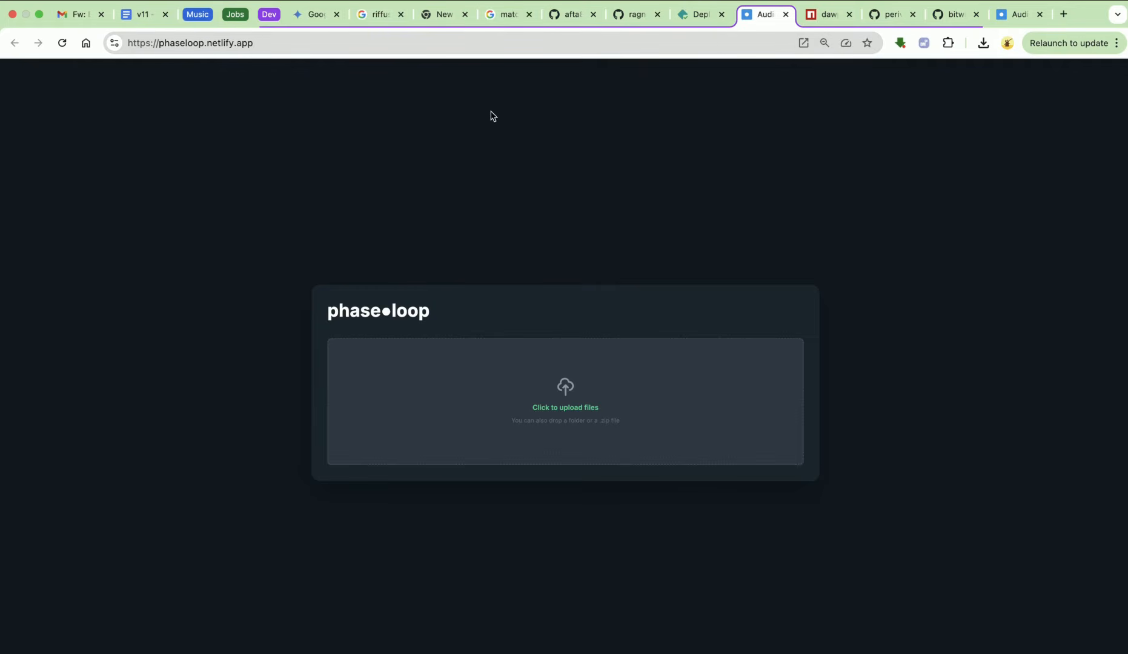
Open the localhost:5173 phaseloop tab and go through the prompt to install it as an app
click(1022, 17)
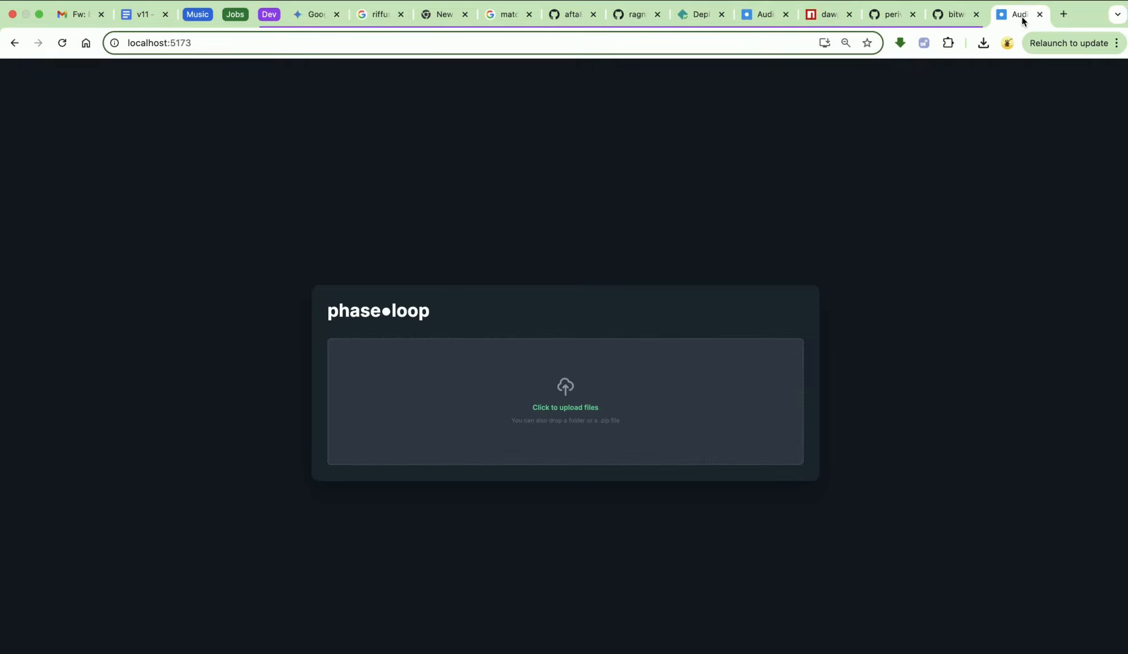
click(825, 43)
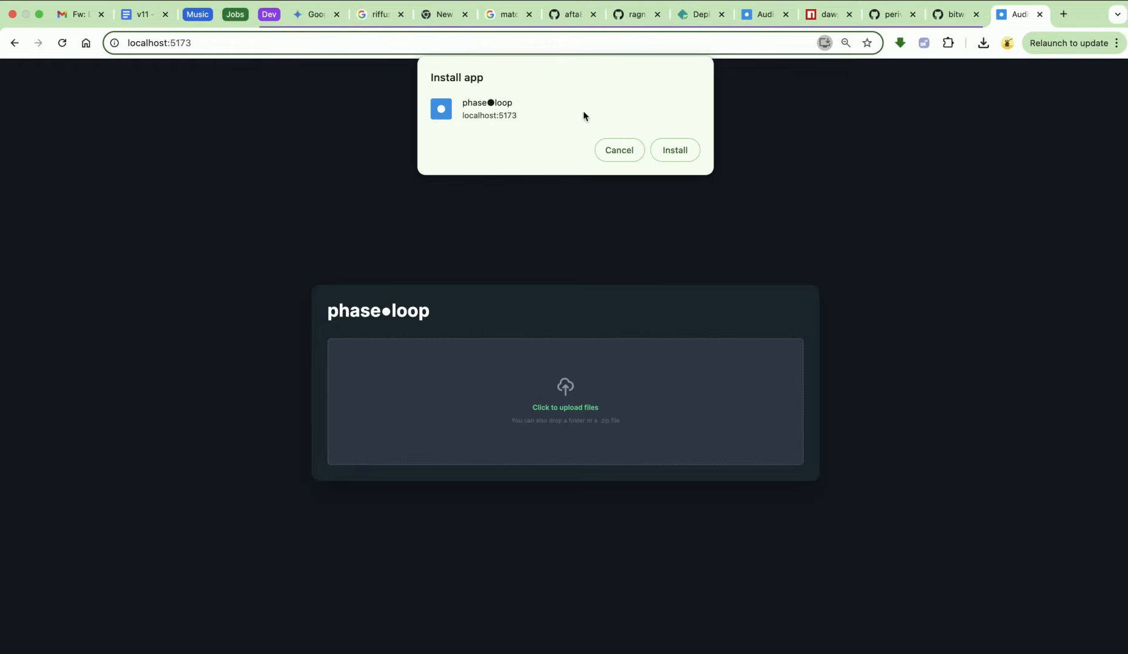
click(616, 151)
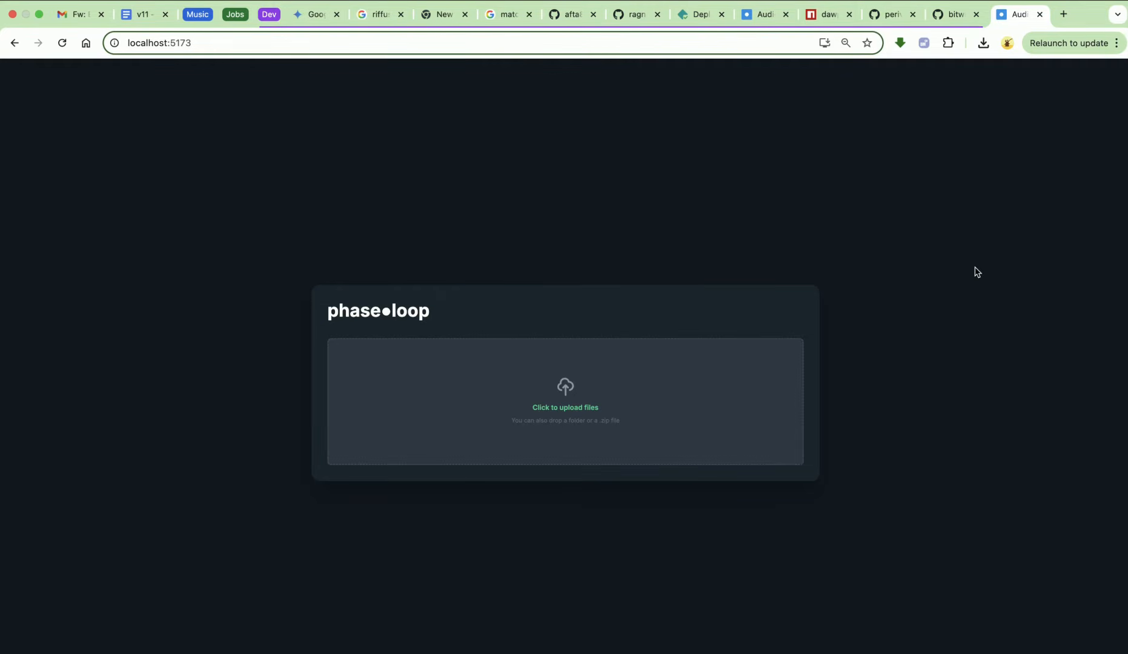
Launch a riff from the Endlesss Riff Journal and drag it into phaseloop to load its stems as Scene 1
key(ctrl+Right)
key(ctrl+Right)
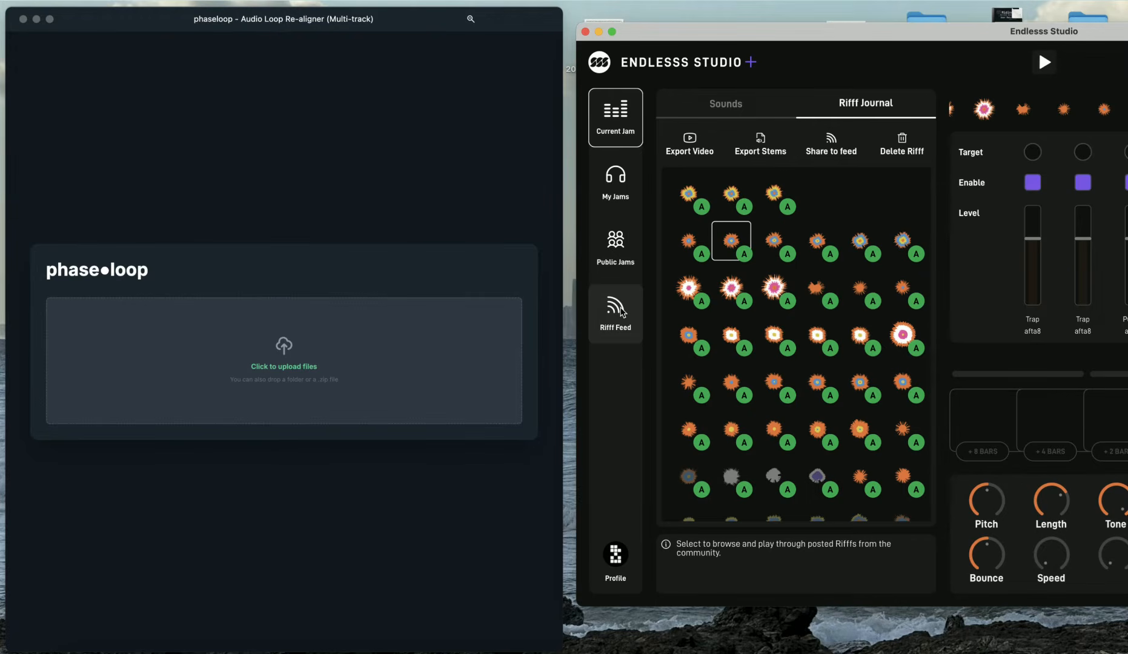
click(696, 345)
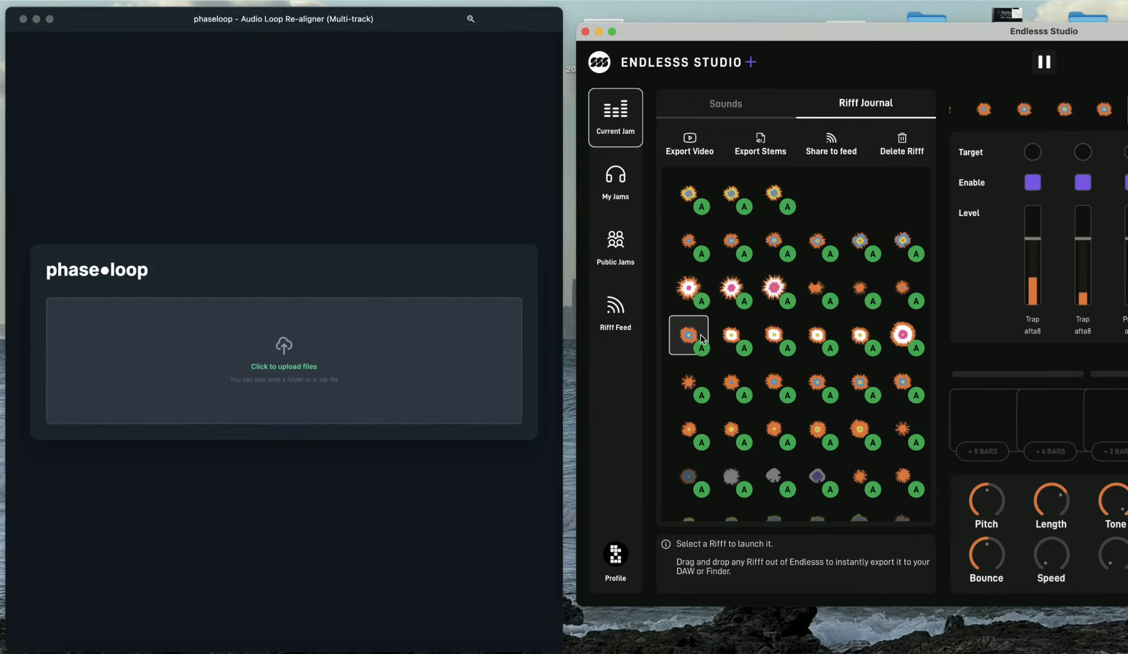
drag(694, 338, 289, 359)
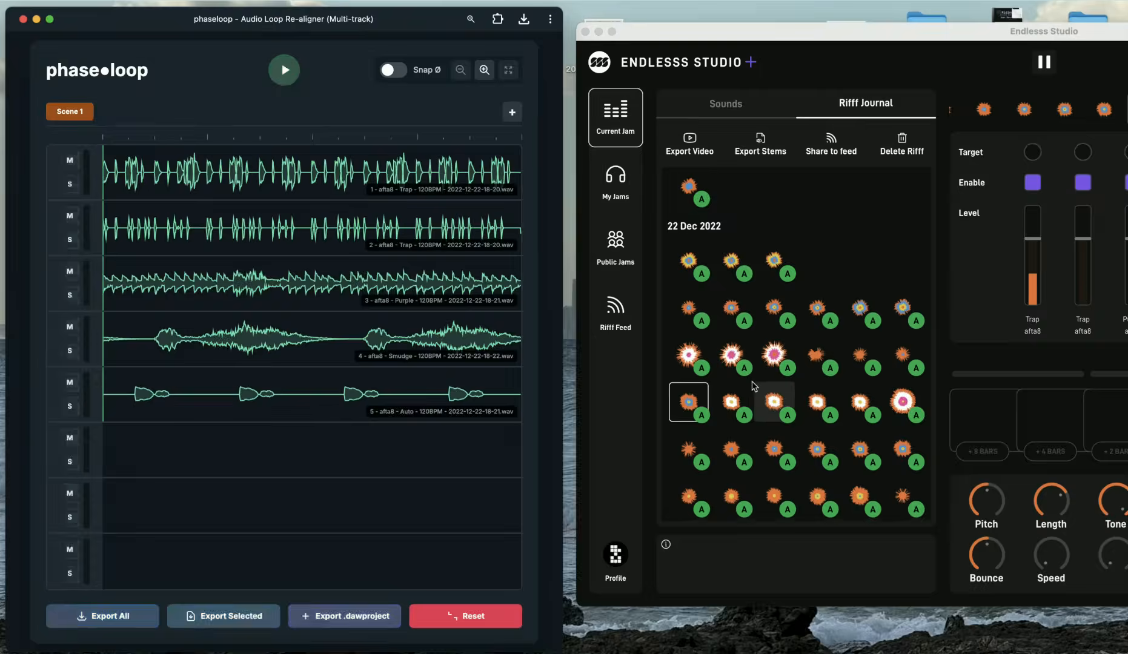
Pick another riff further down the journal and drag it into phaseloop as Scene 2
click(739, 419)
scroll(798, 390, down, 3)
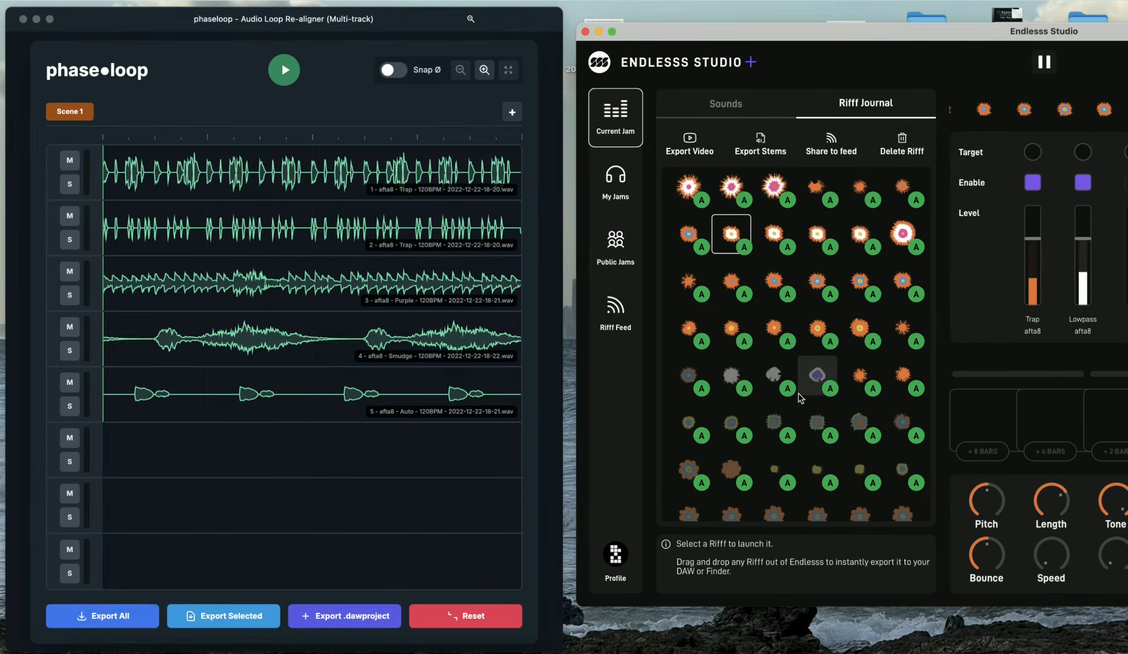
click(774, 234)
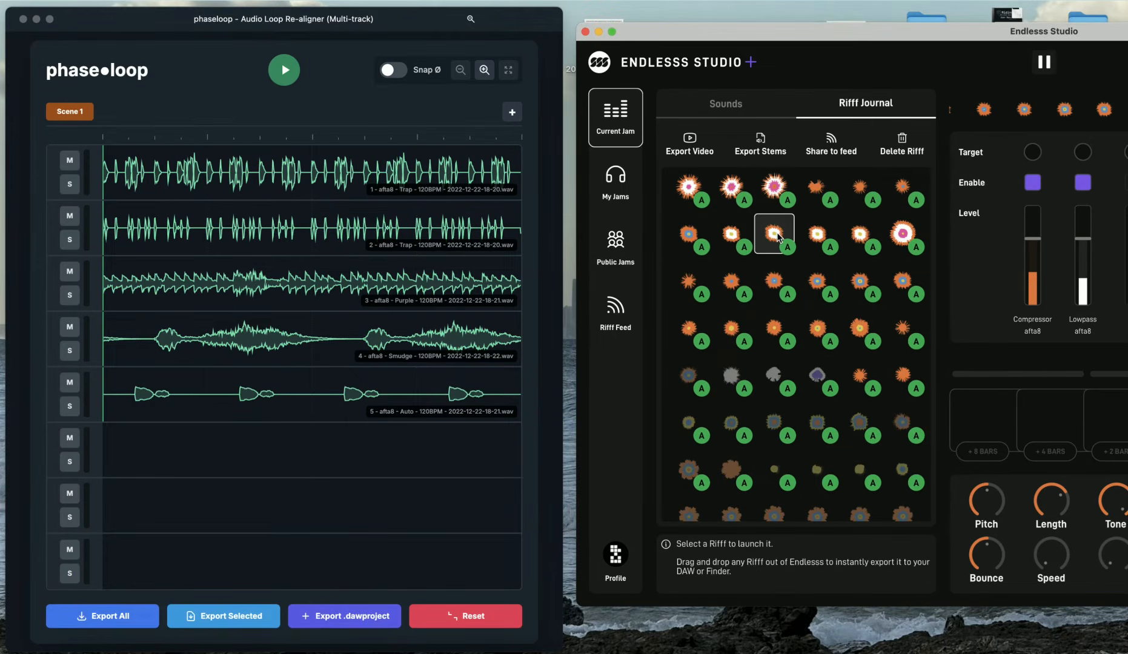
drag(741, 233, 391, 220)
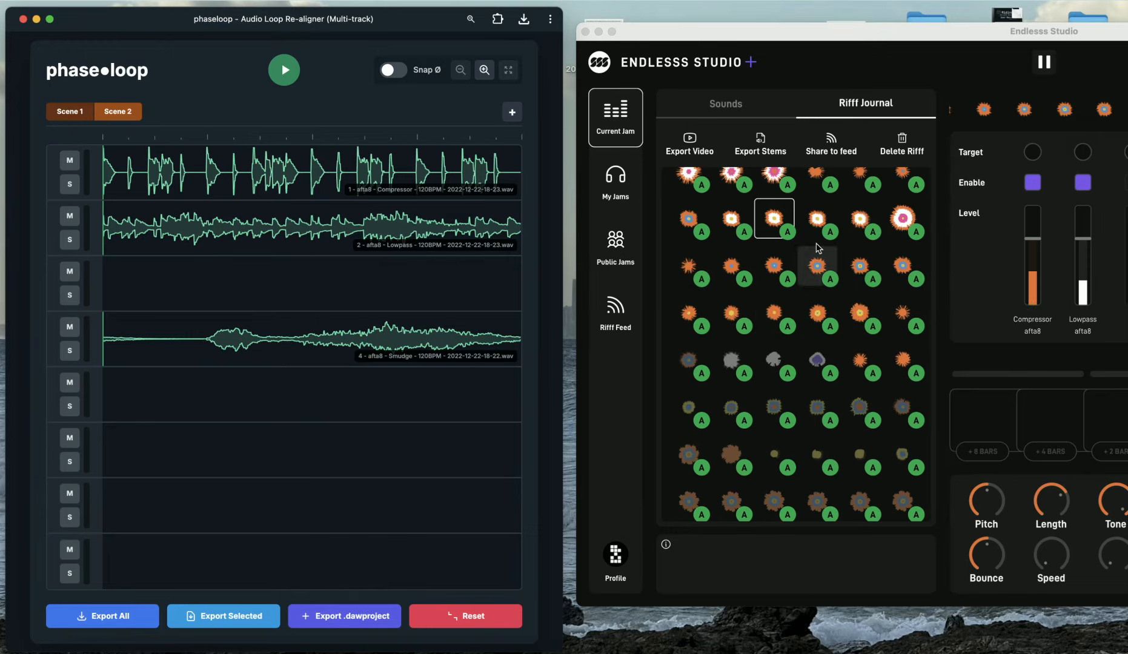
Audition nearby riffs and drag the chosen one into phaseloop as Scene 3
click(827, 225)
click(860, 222)
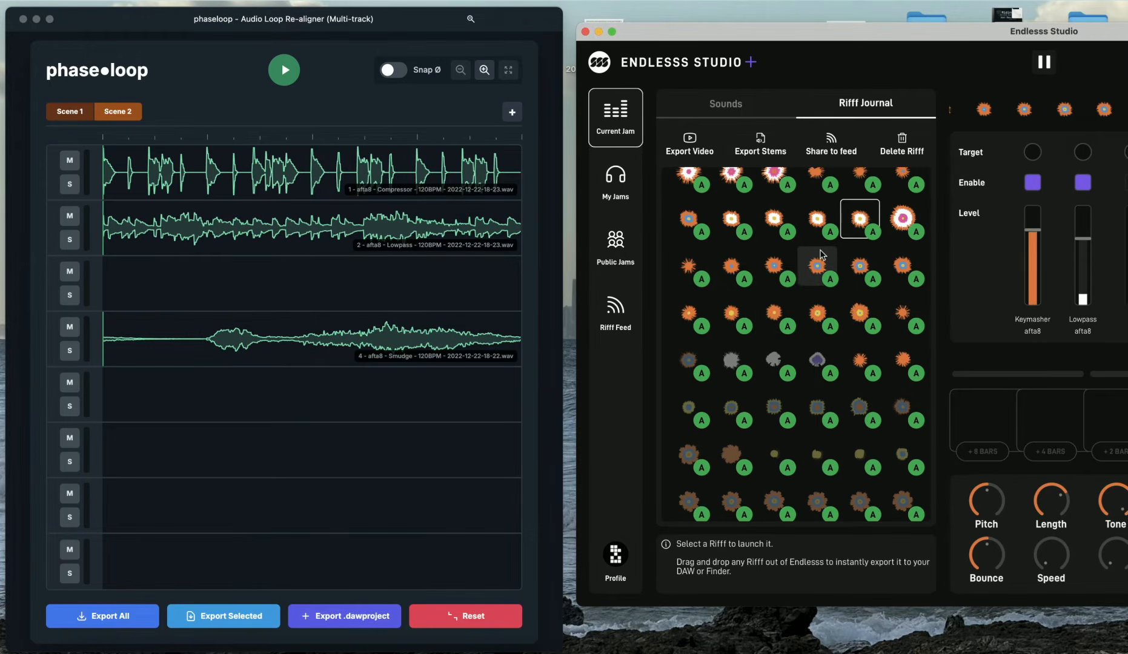
scroll(763, 282, up, 2)
click(817, 239)
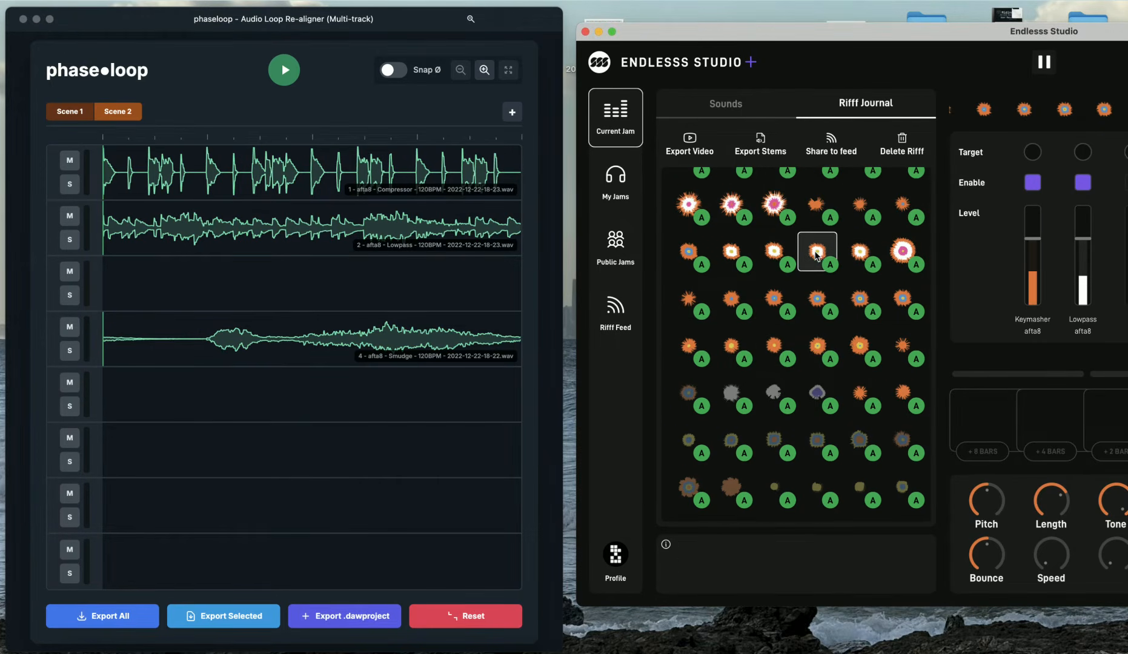
drag(818, 239, 459, 267)
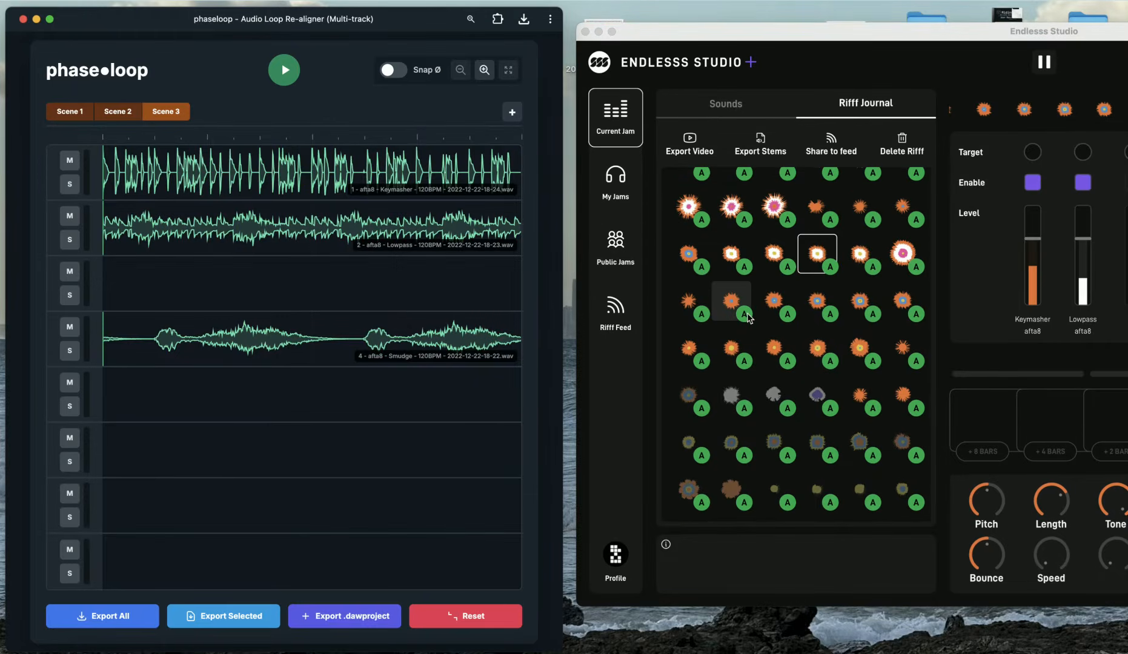
Audition riffs near the top of 22 Dec 2022 and drag one into phaseloop as Scene 4
scroll(749, 319, up, 4)
click(860, 262)
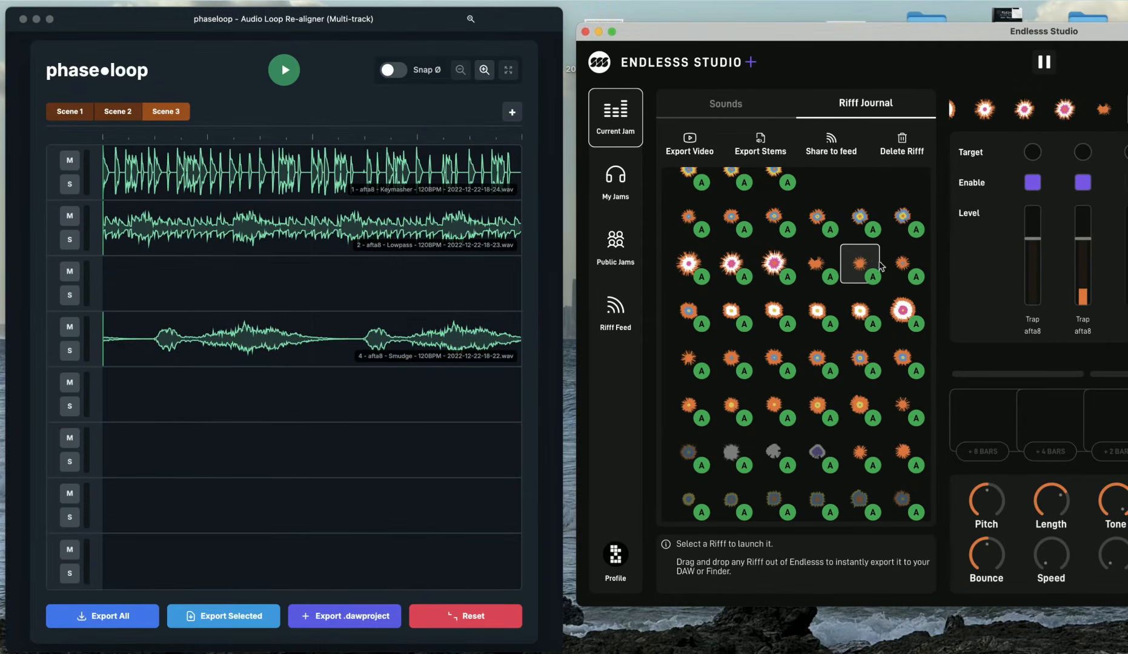
click(891, 266)
click(689, 218)
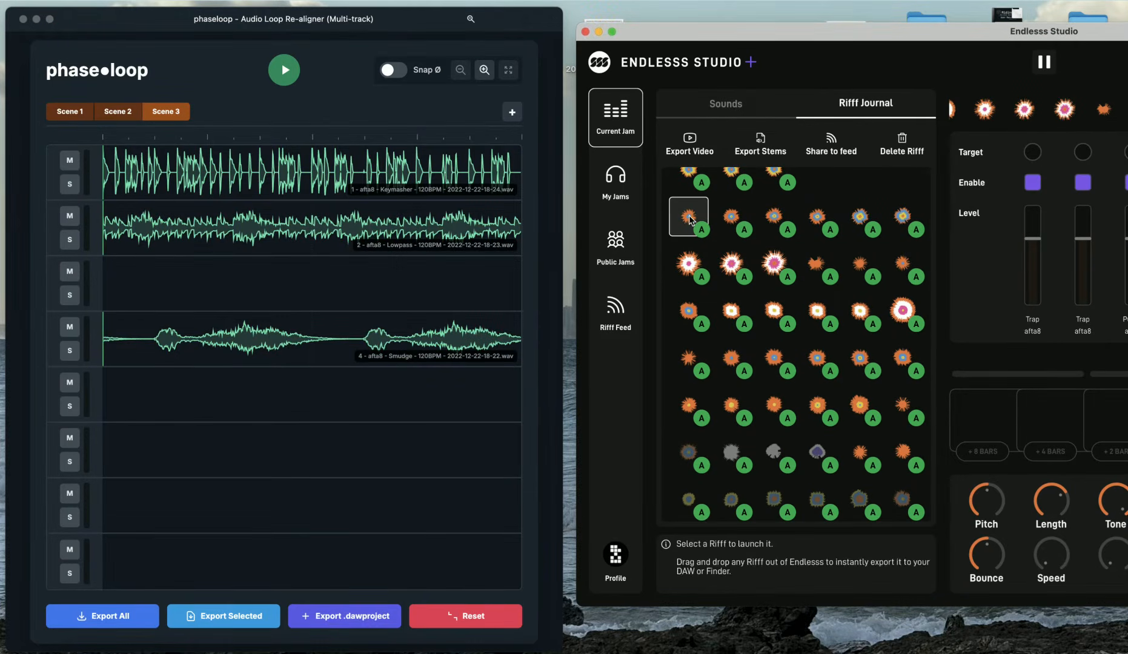
scroll(690, 220, up, 3)
scroll(689, 219, up, 2)
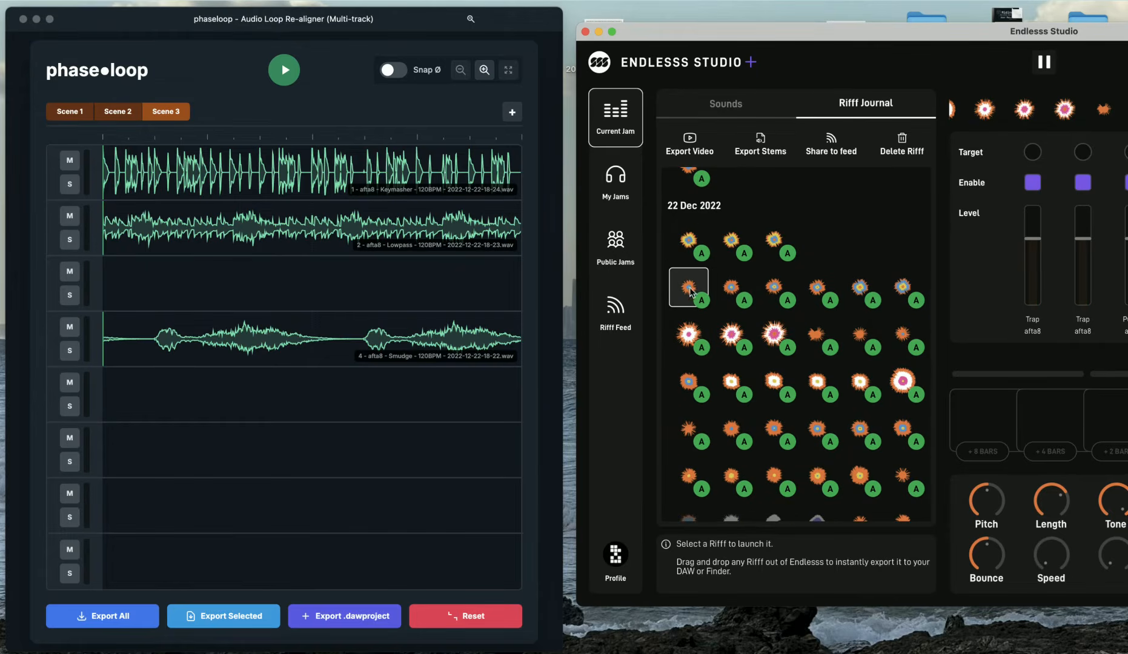
drag(690, 290, 448, 259)
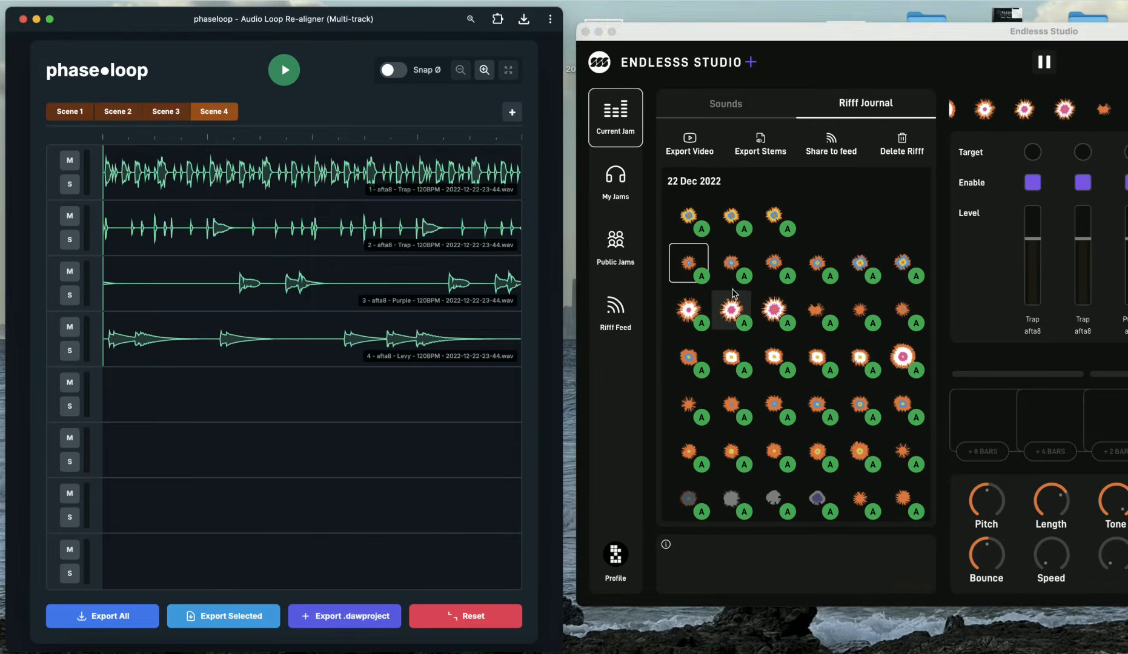
Drag two more riffs from the 22 Dec 2022 rows into phaseloop as Scenes 5 and 6
click(730, 262)
scroll(736, 276, up, 2)
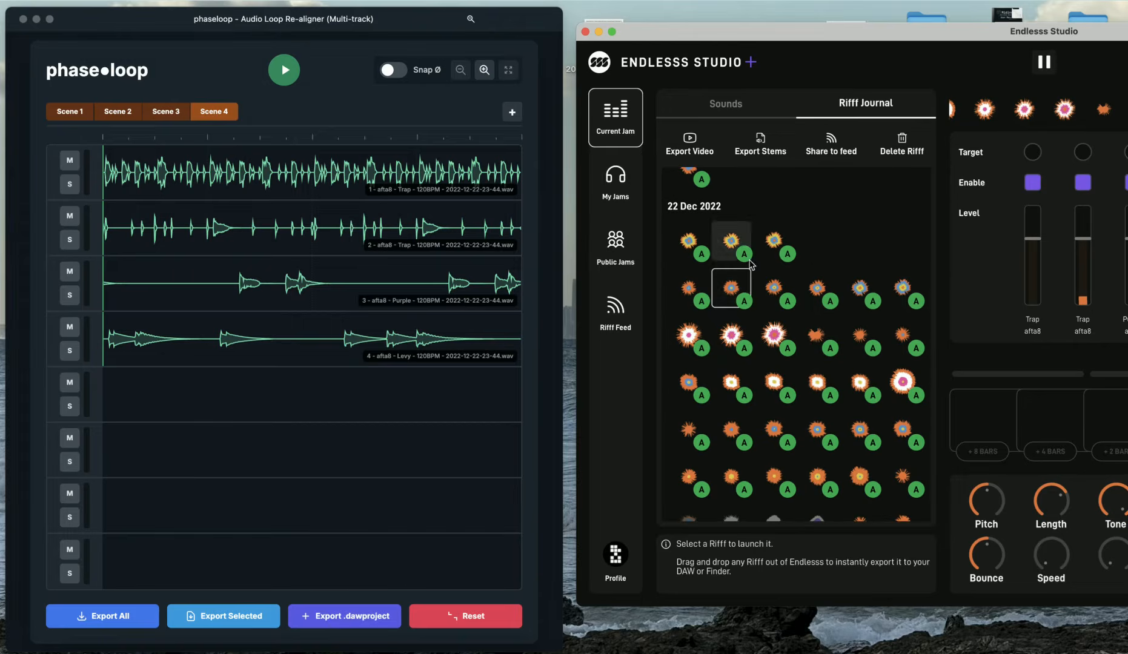
drag(741, 287, 424, 364)
click(774, 284)
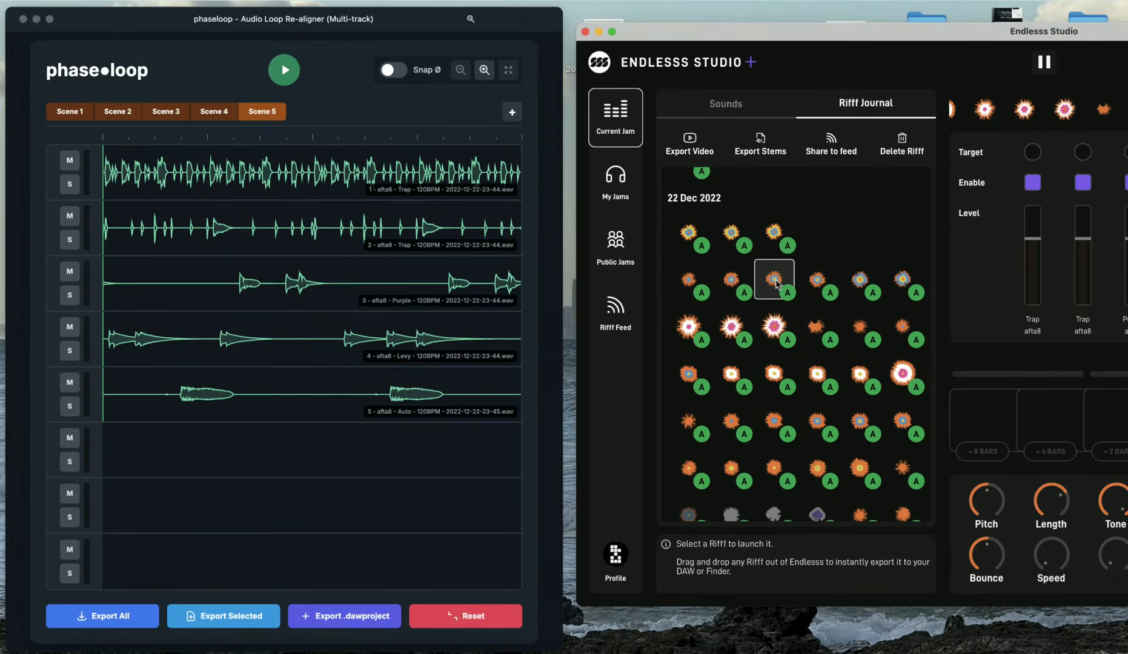
drag(774, 283, 400, 321)
Audition several riffs in the same row and drag one into phaseloop as Scene 7
click(824, 293)
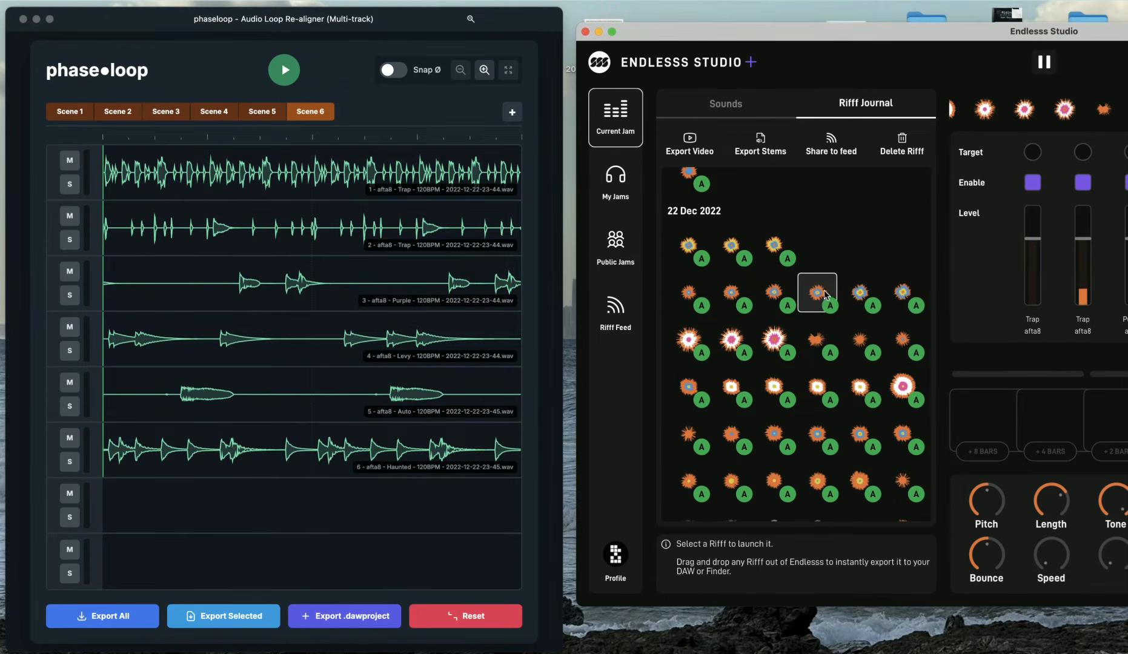
click(859, 294)
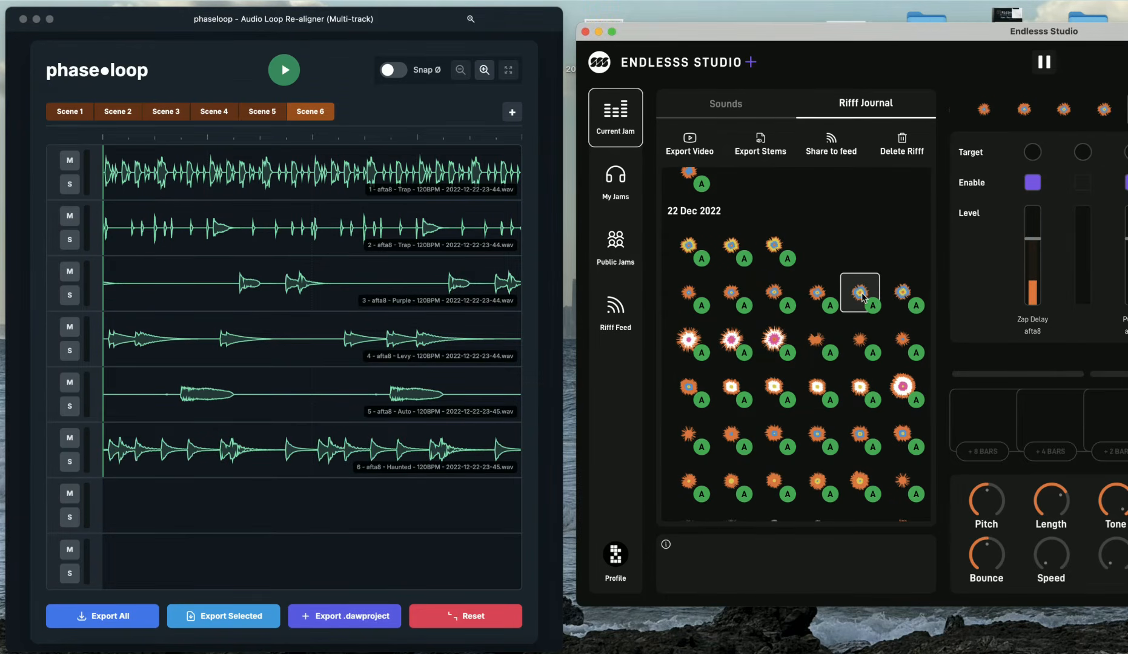
click(911, 292)
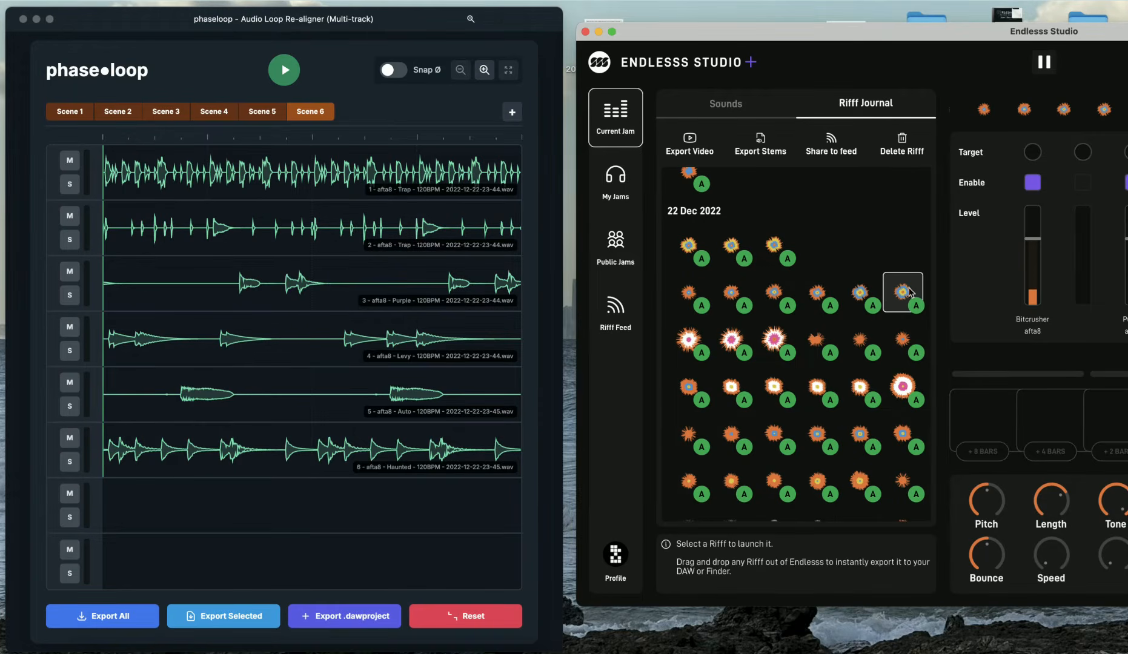
click(866, 293)
drag(865, 293, 396, 306)
Drag two further riffs from the 22 Dec 2022 rows into phaseloop as Scenes 8 and 9
scroll(762, 319, up, 1)
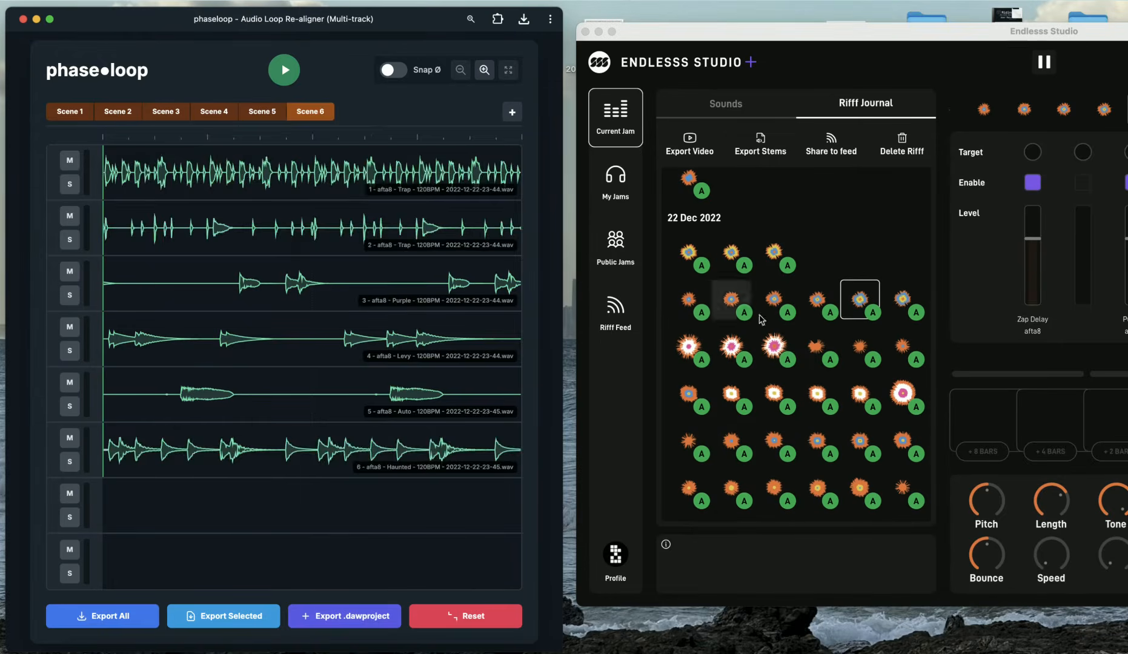
click(902, 299)
drag(903, 303, 311, 363)
click(780, 272)
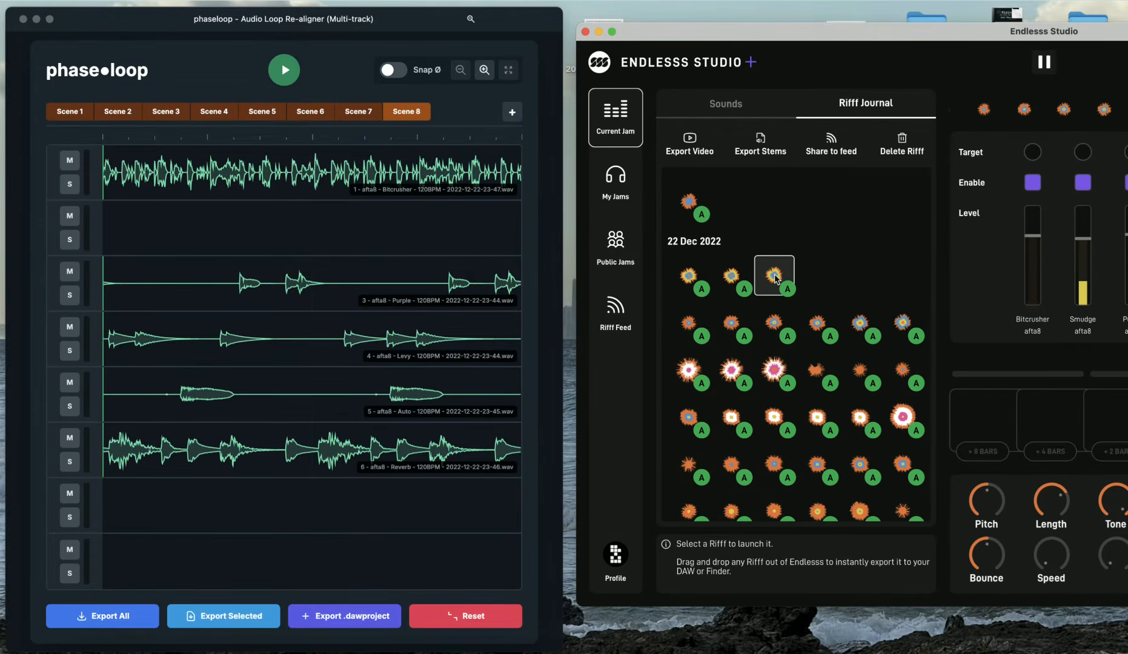
drag(776, 279, 510, 296)
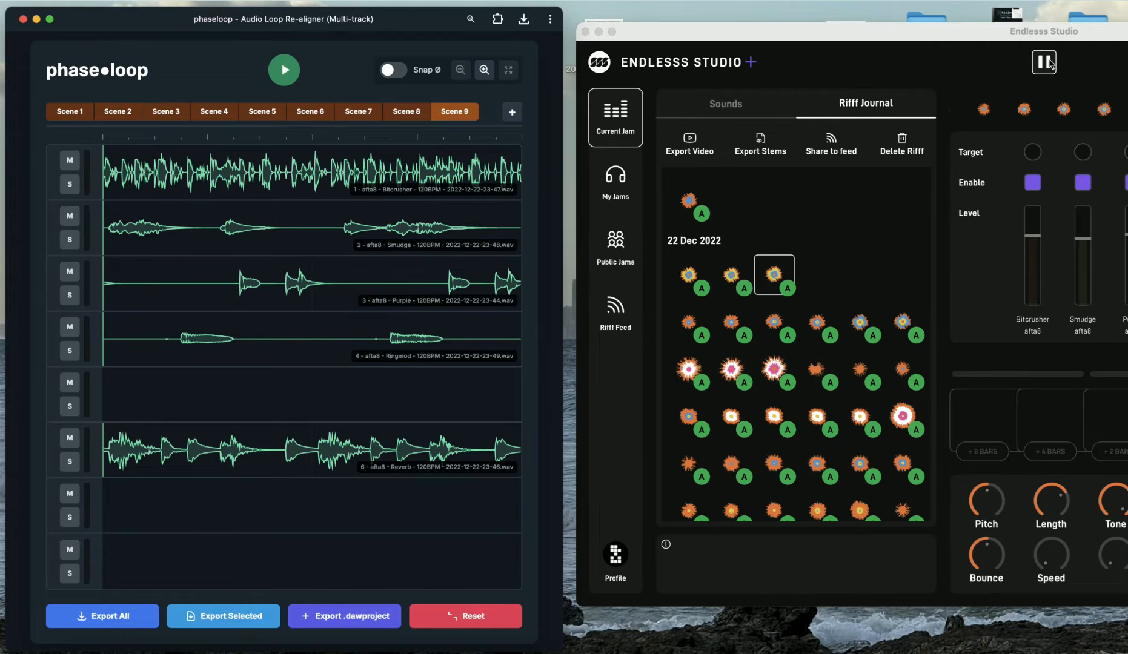
Stop Endlesss playback, select Scene 1 in phaseloop and play it briefly
click(1044, 62)
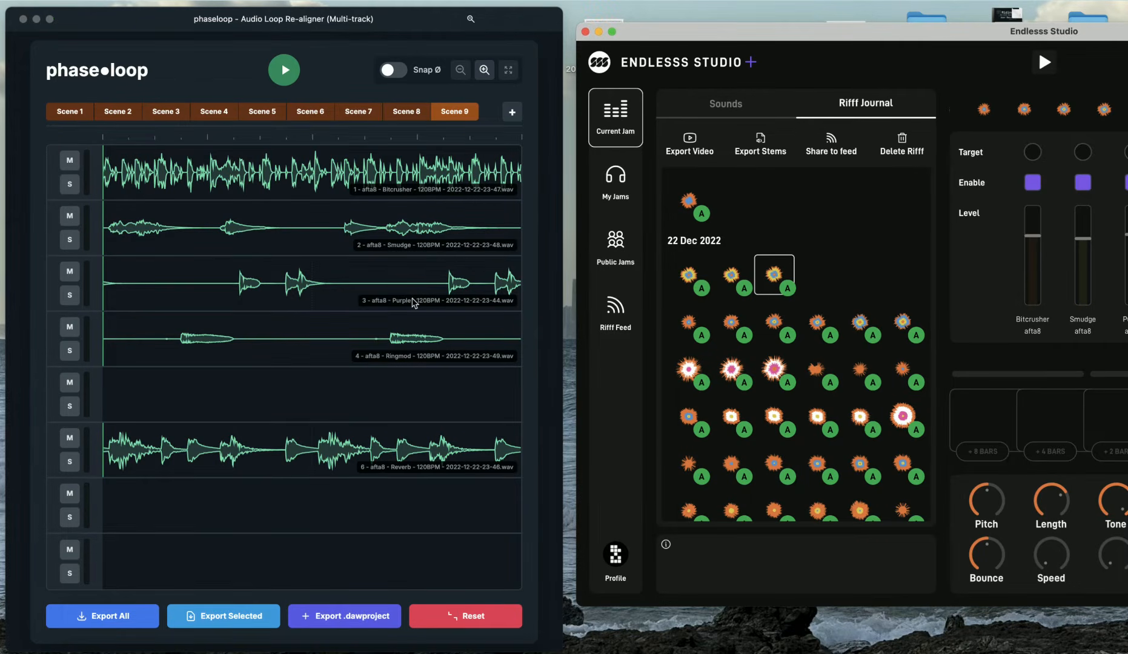
click(72, 117)
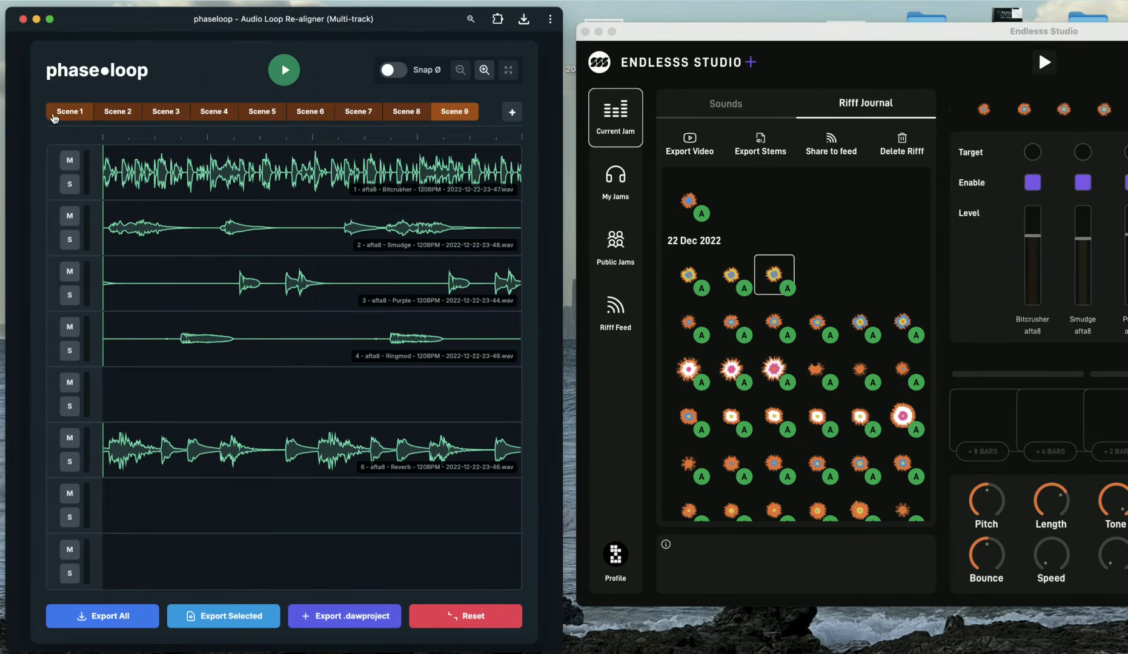
click(62, 112)
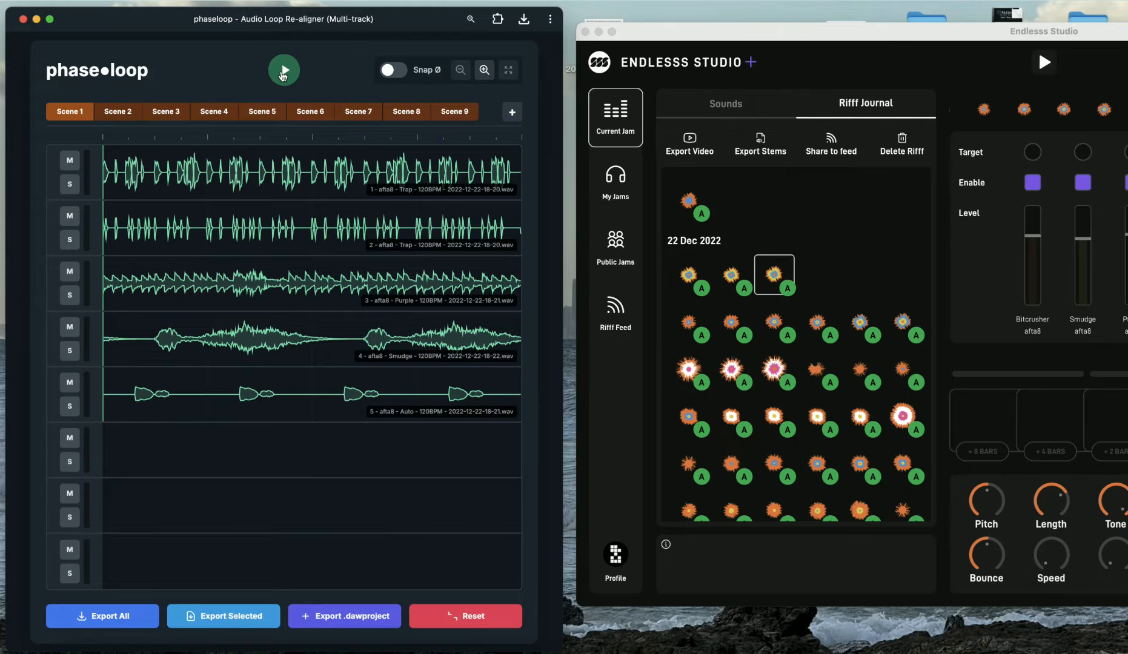
click(282, 73)
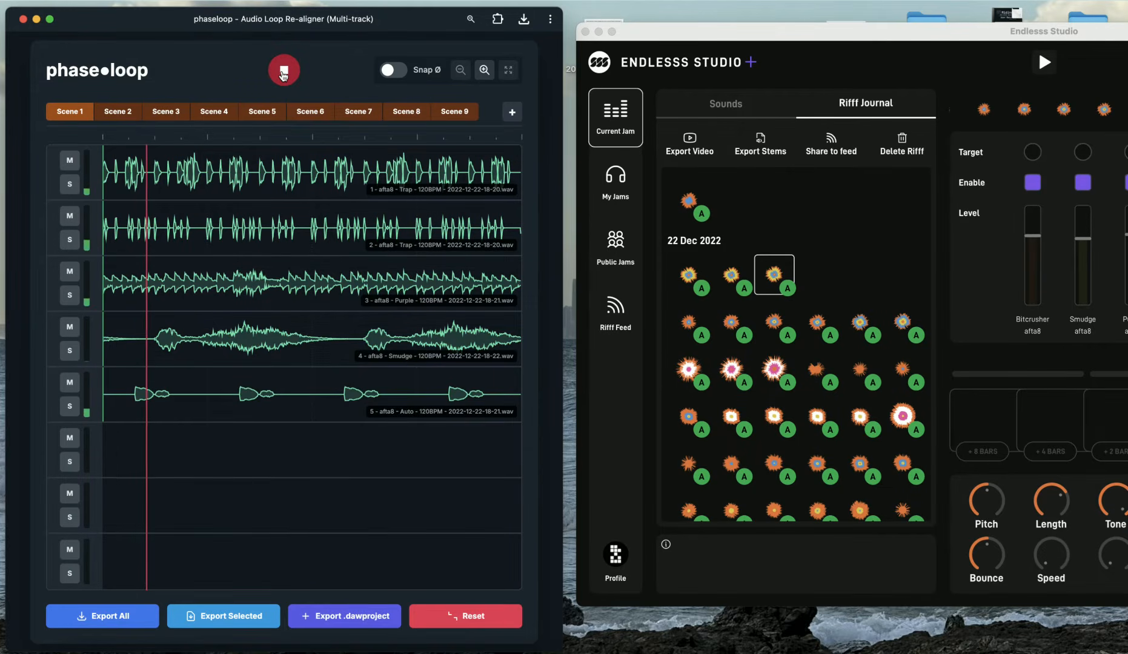
click(282, 73)
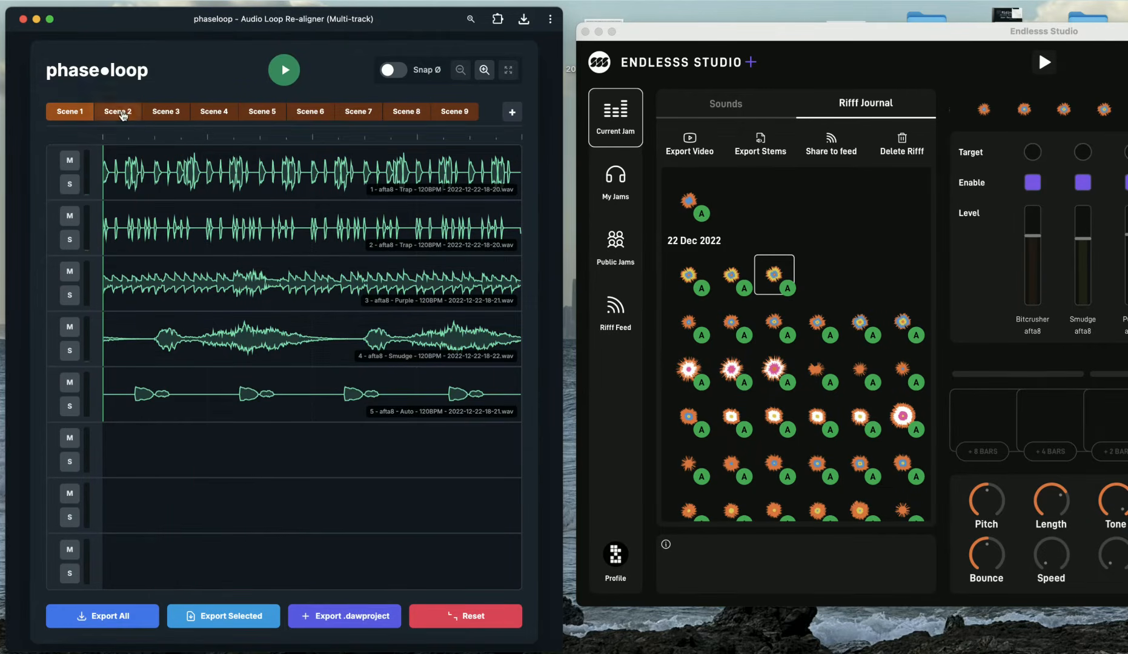
Select Scenes 2 and 3 in turn and play each one briefly
click(122, 115)
click(286, 77)
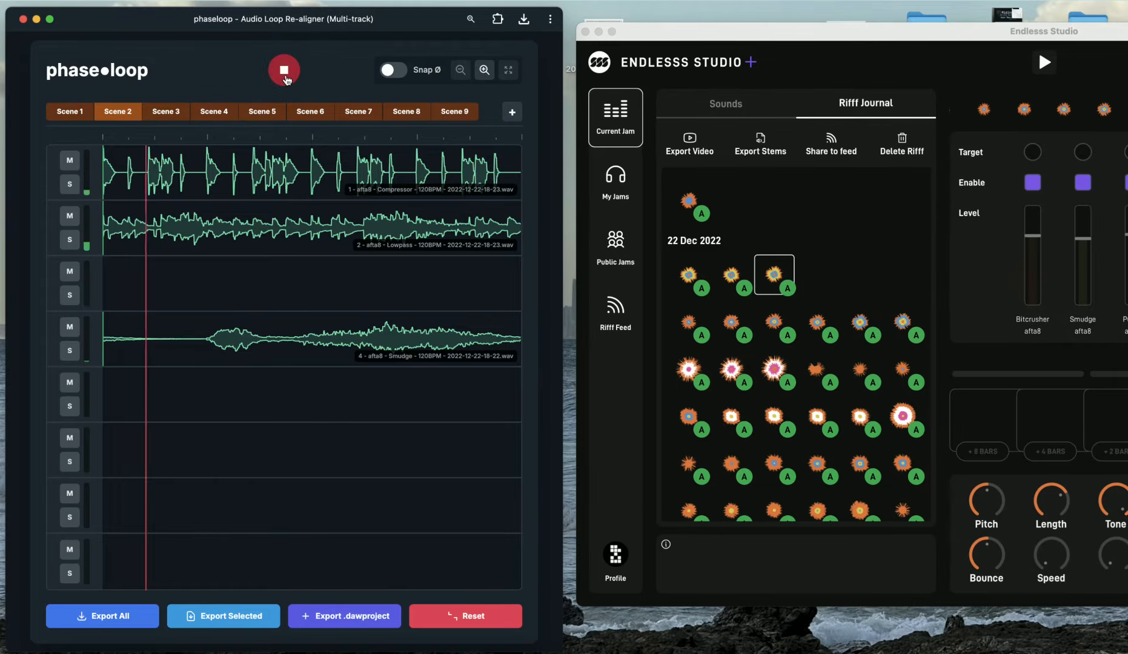
click(286, 78)
click(173, 114)
click(279, 79)
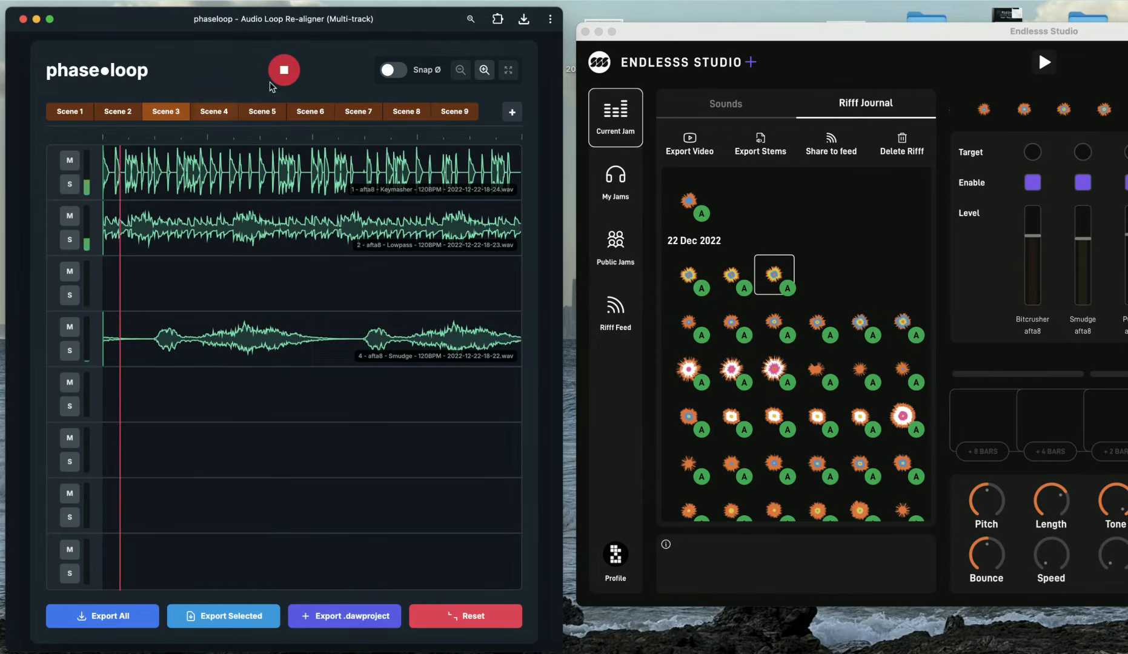
click(278, 78)
Play Scene 4 briefly, then return to Scene 1 and play it through once
click(214, 112)
click(277, 79)
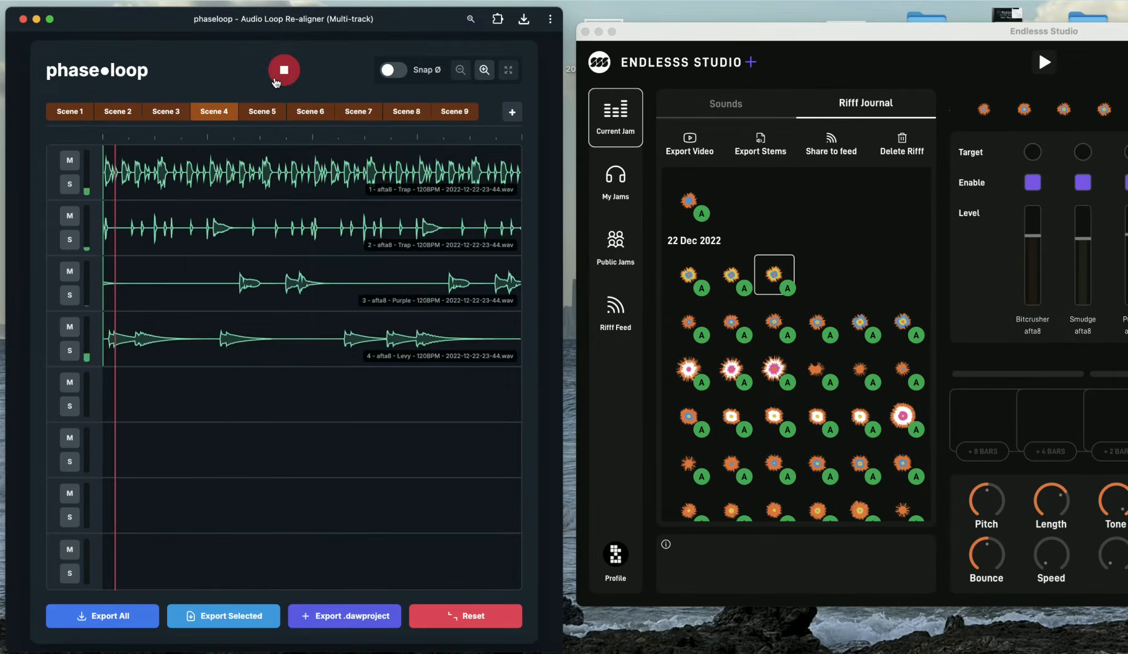
click(277, 79)
click(65, 115)
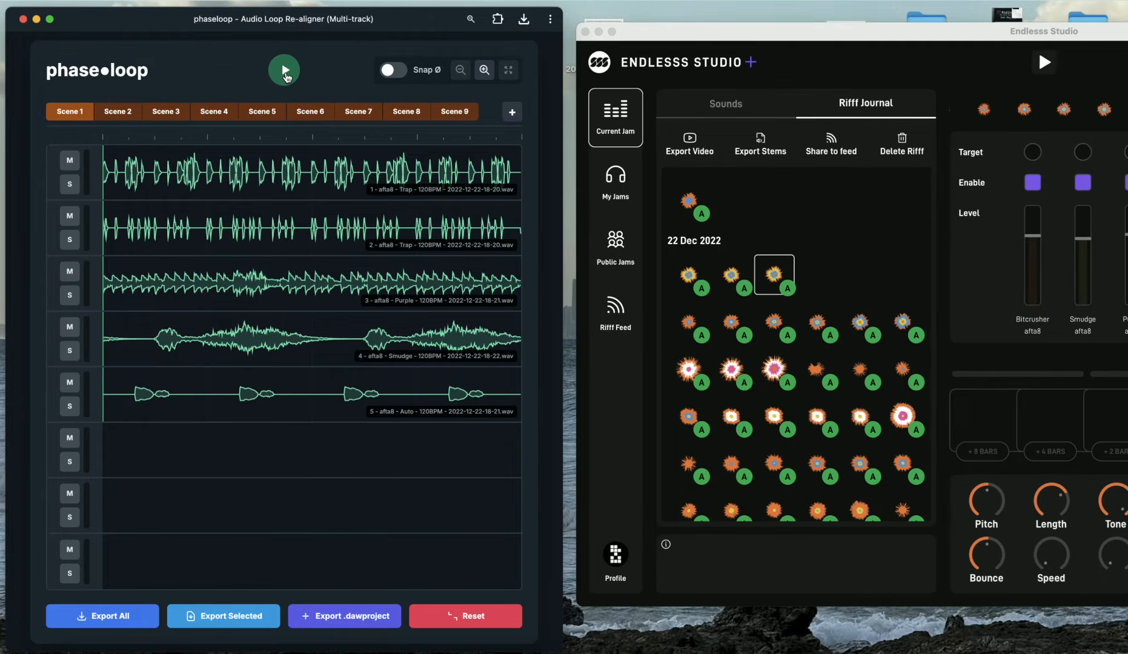
click(285, 74)
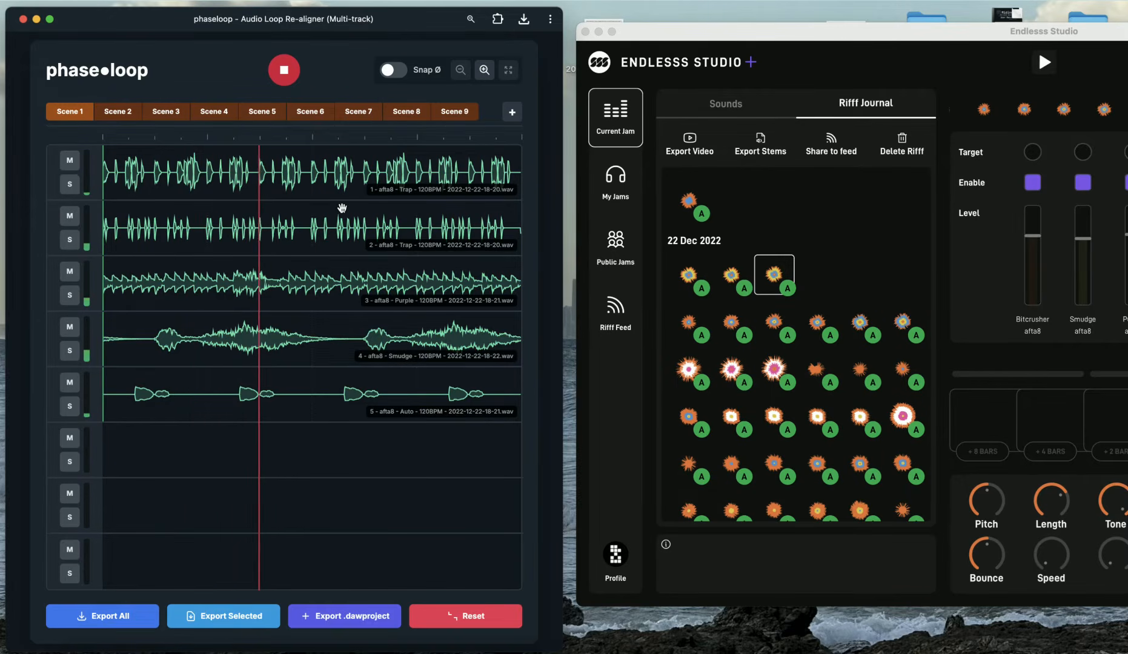
click(288, 77)
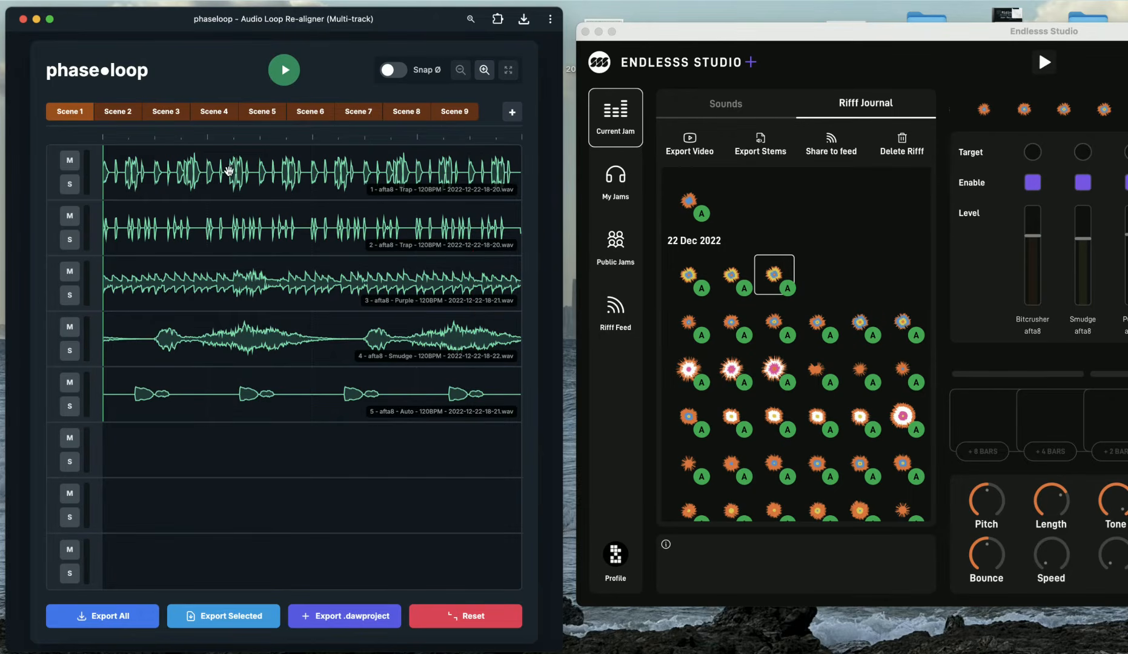
Pan Scene 1's timeline and play the scene briefly twice to compare its stem tracks
drag(228, 171, 136, 170)
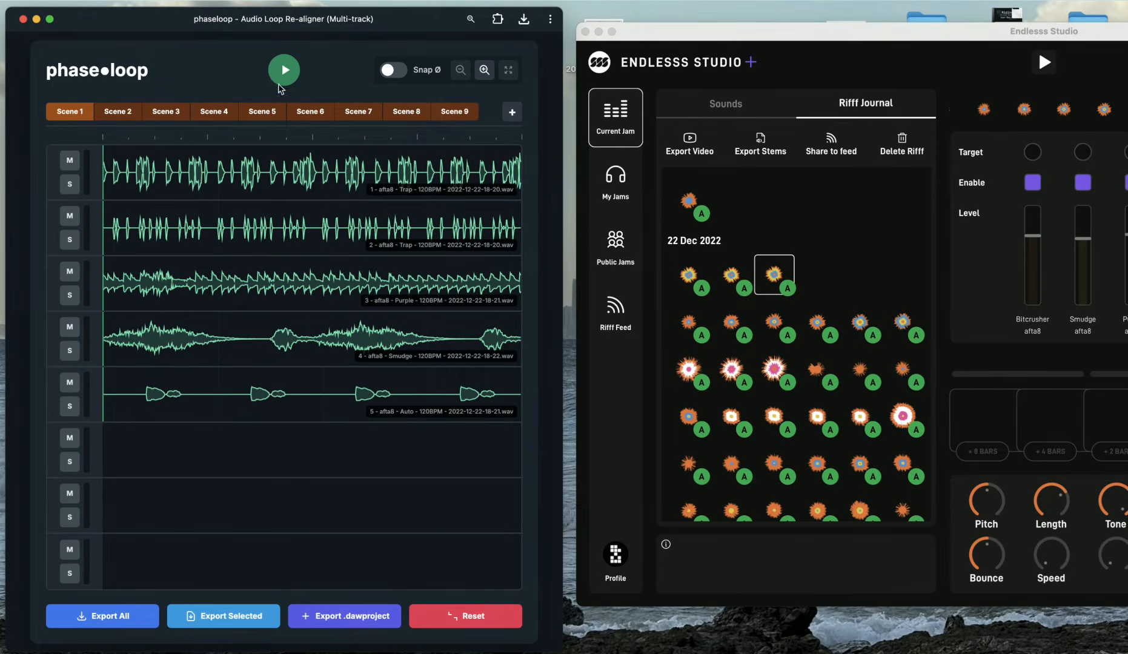
click(280, 83)
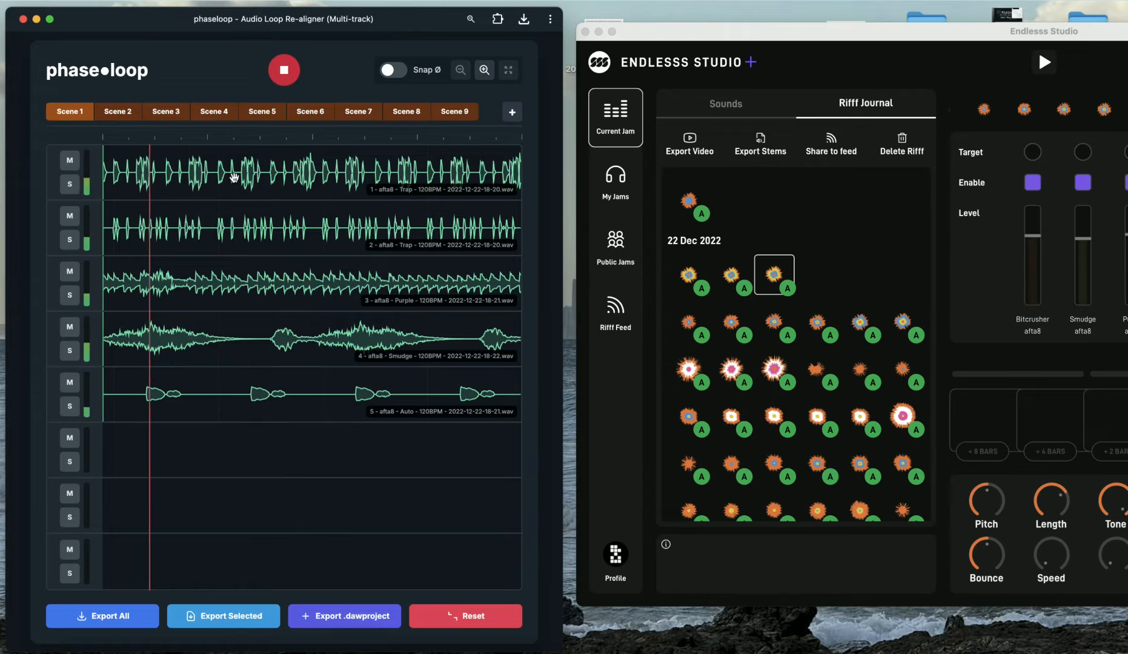
key(space)
drag(239, 176, 182, 178)
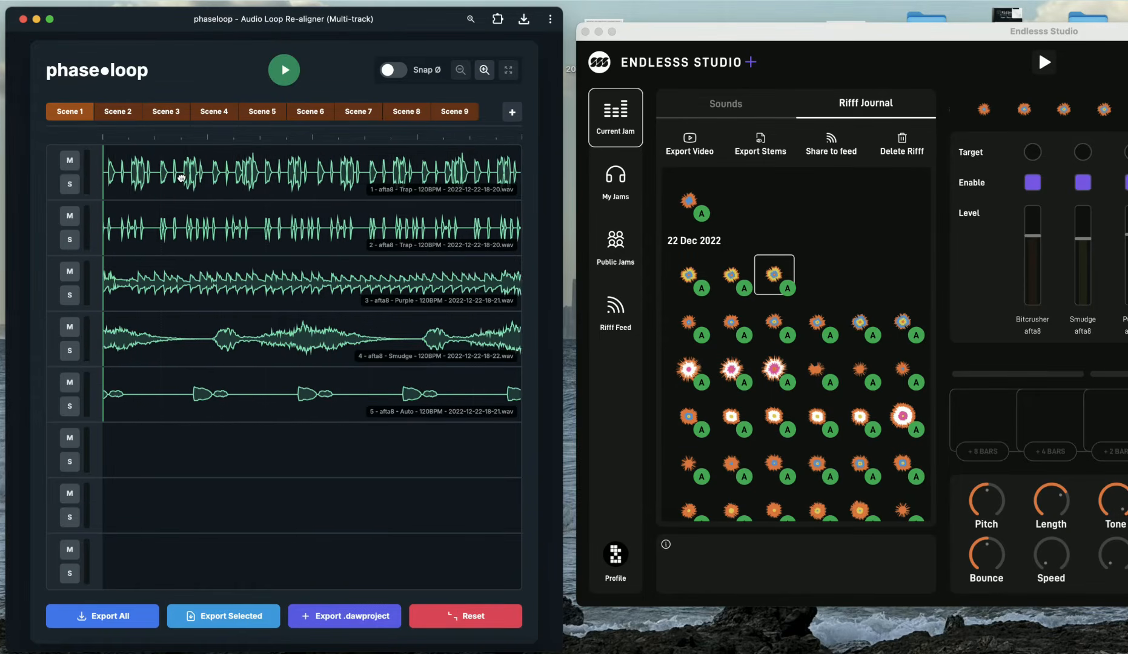
key(space)
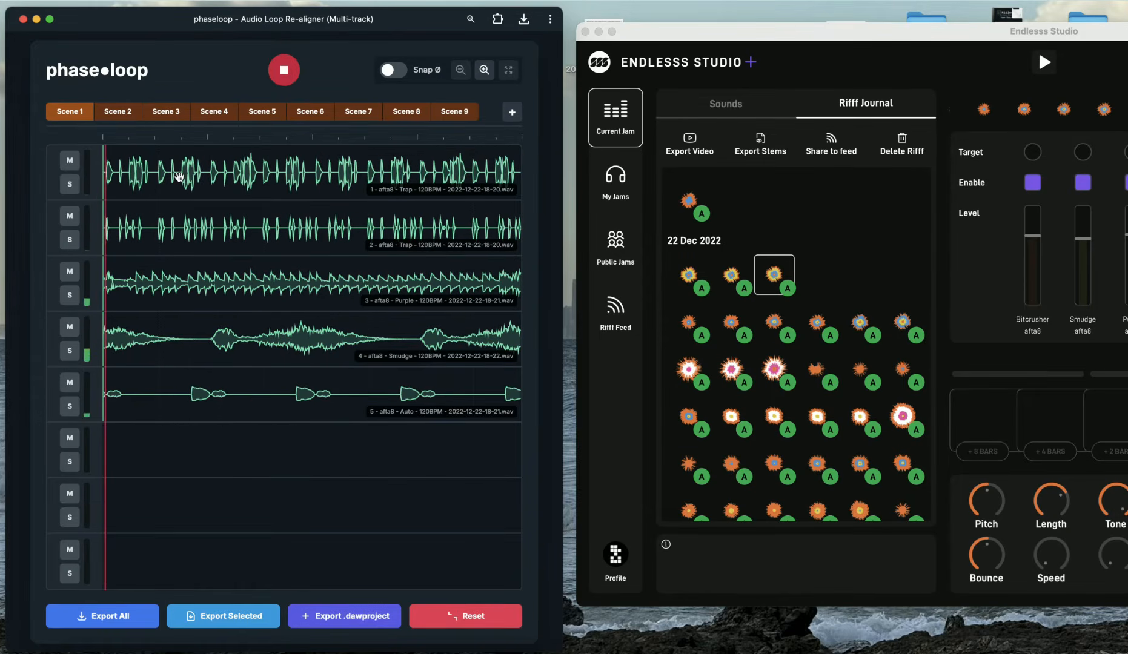
click(282, 70)
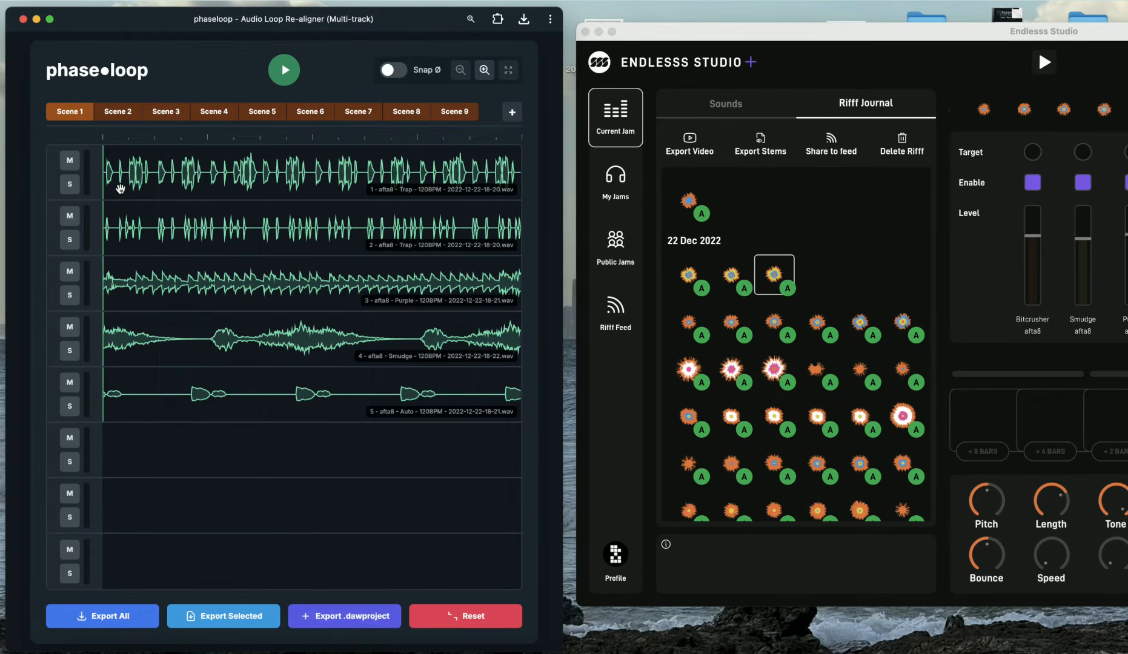
Zoom in on the start of Scene 1's tracks to inspect their alignment, zoom back out and replay briefly
scroll(120, 189, up, 10)
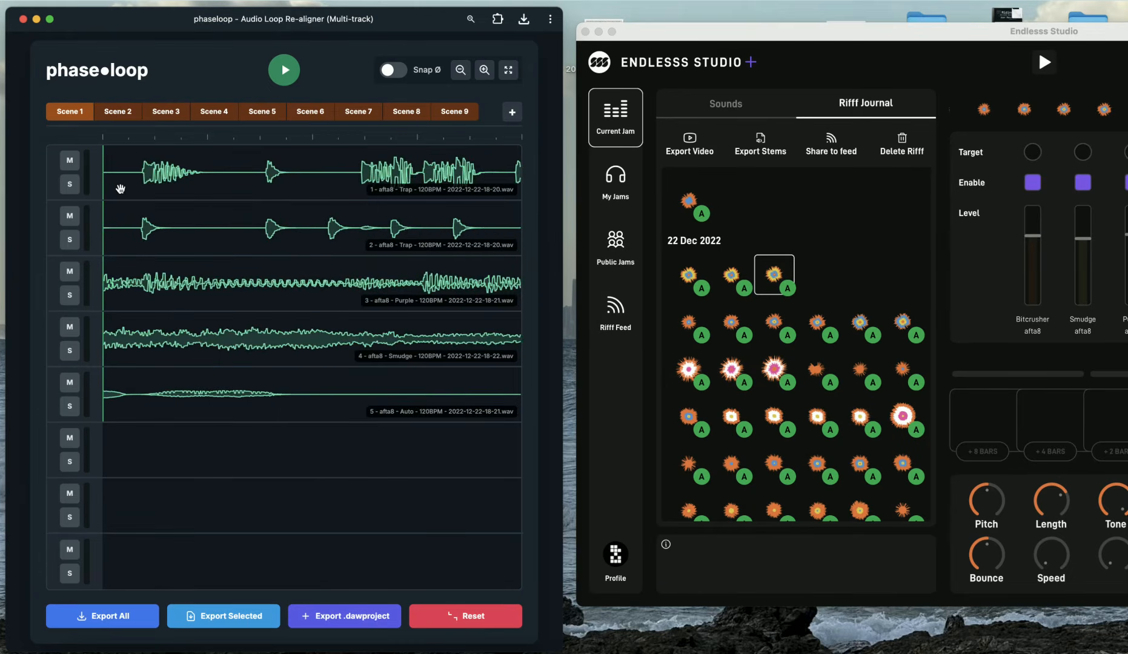
scroll(120, 188, up, 5)
scroll(247, 186, up, 10)
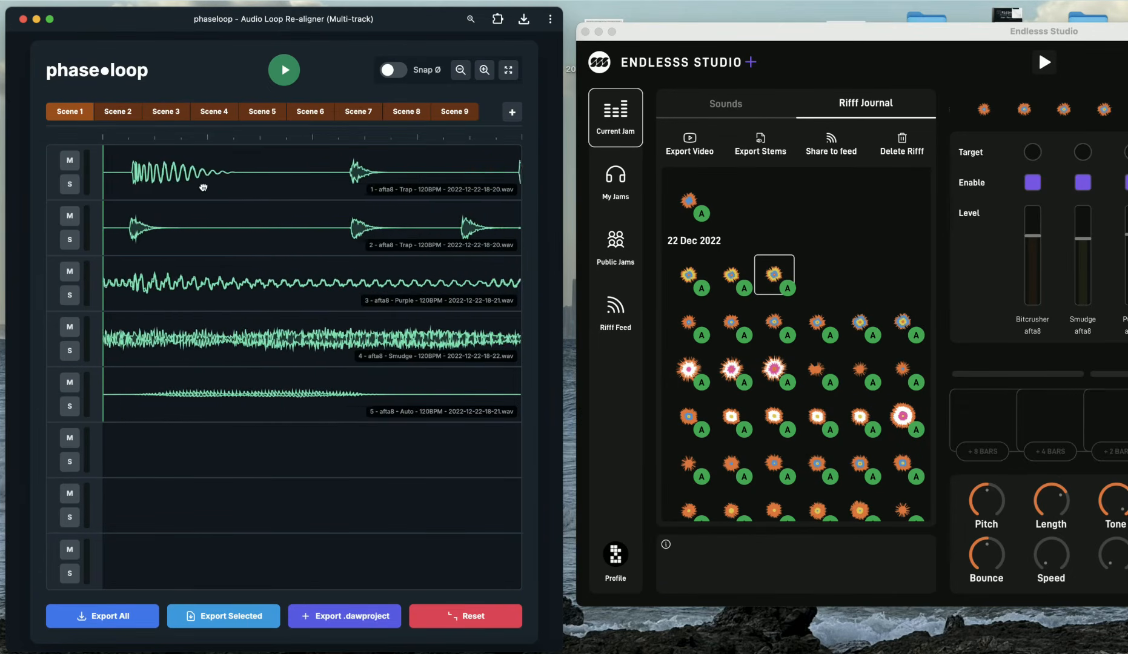
scroll(156, 186, up, 5)
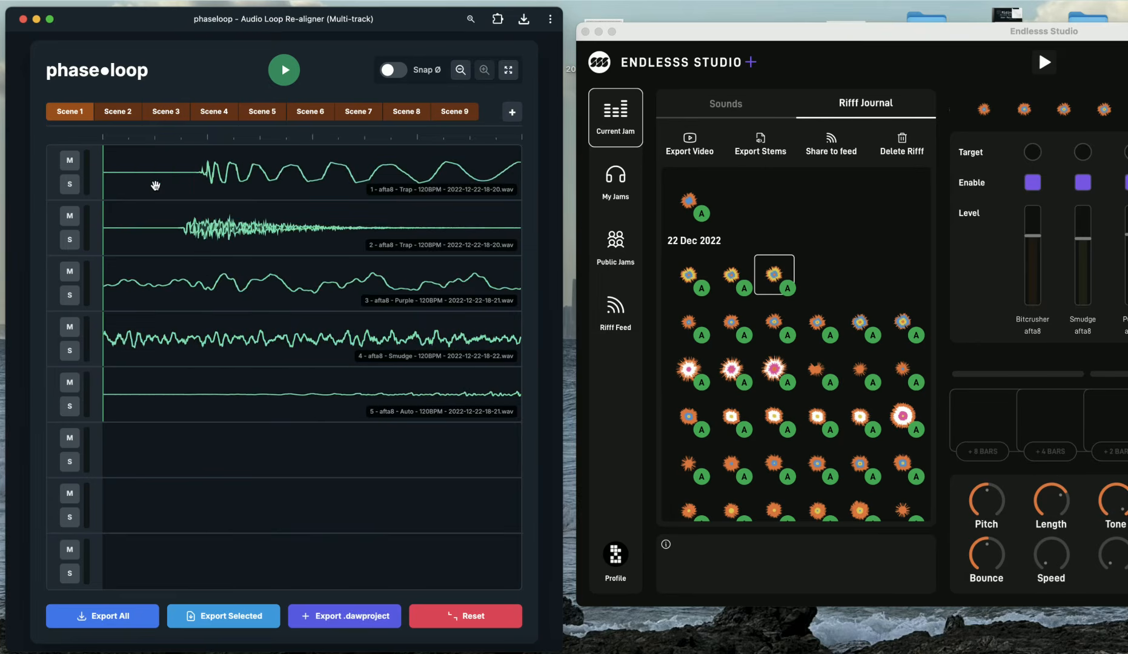
drag(281, 174, 201, 177)
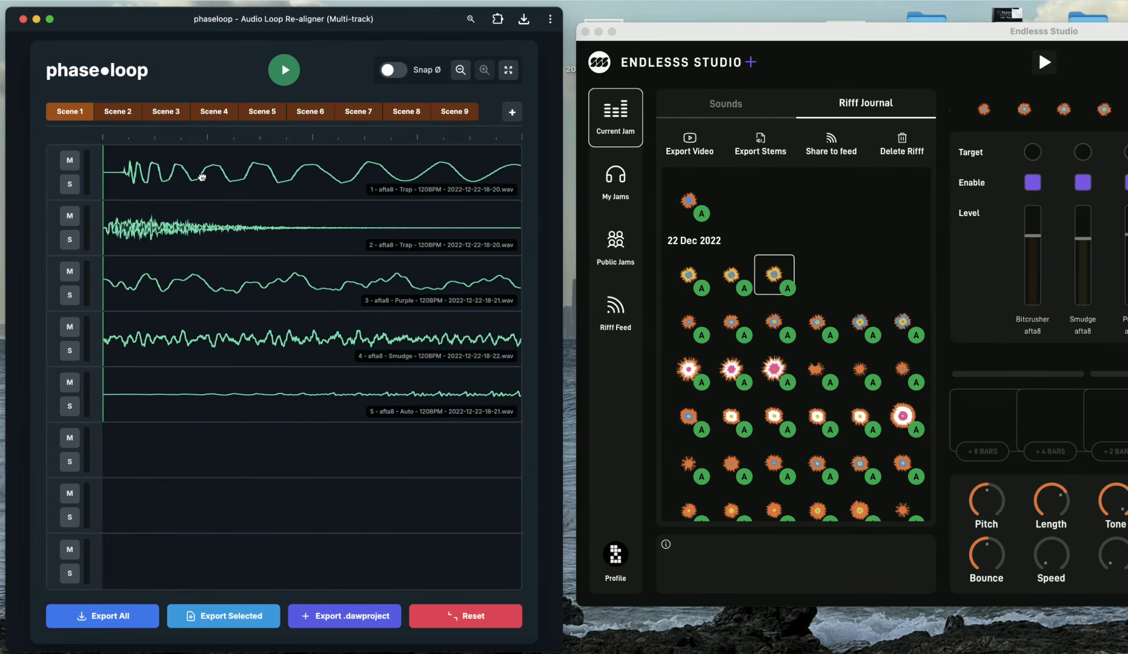
scroll(230, 215, down, 15)
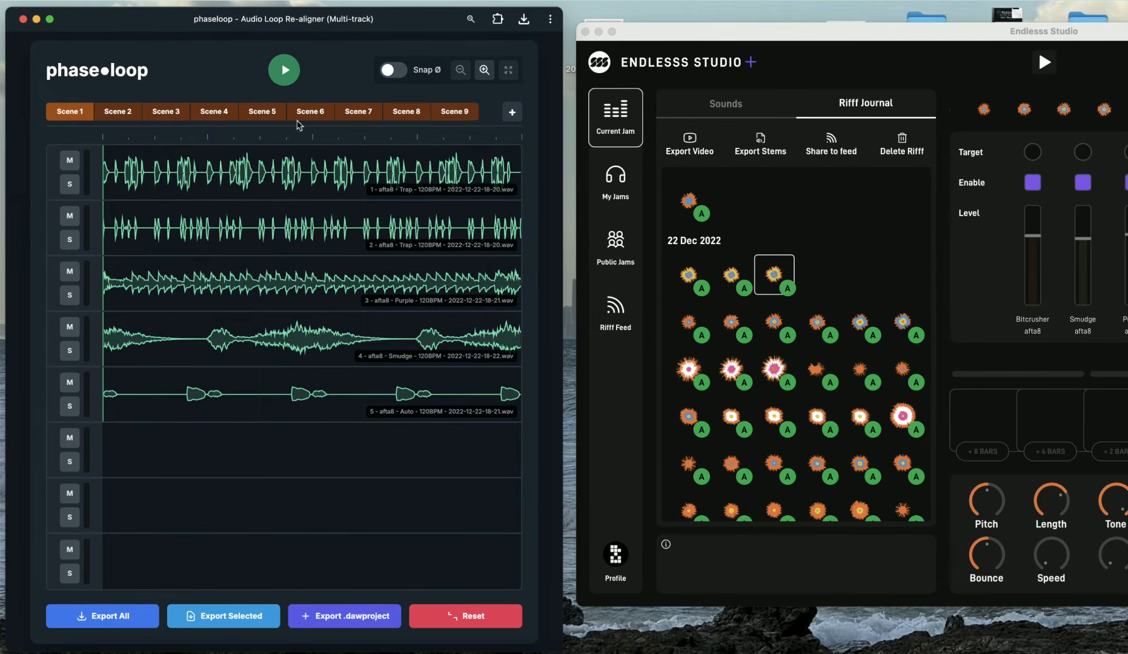
click(288, 79)
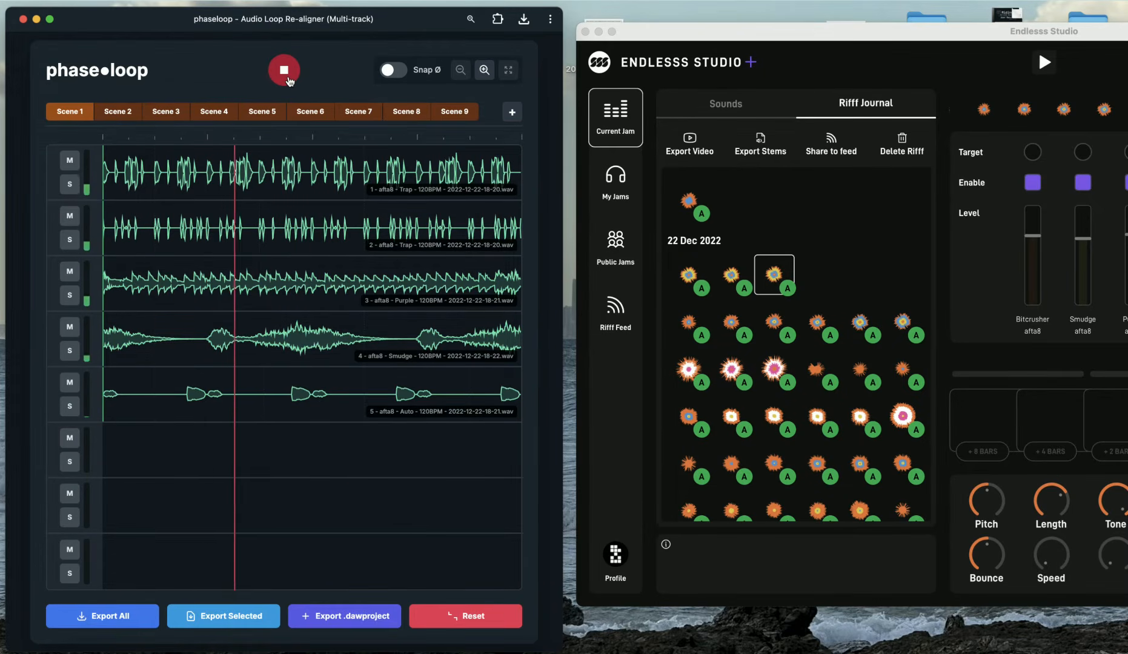
click(288, 79)
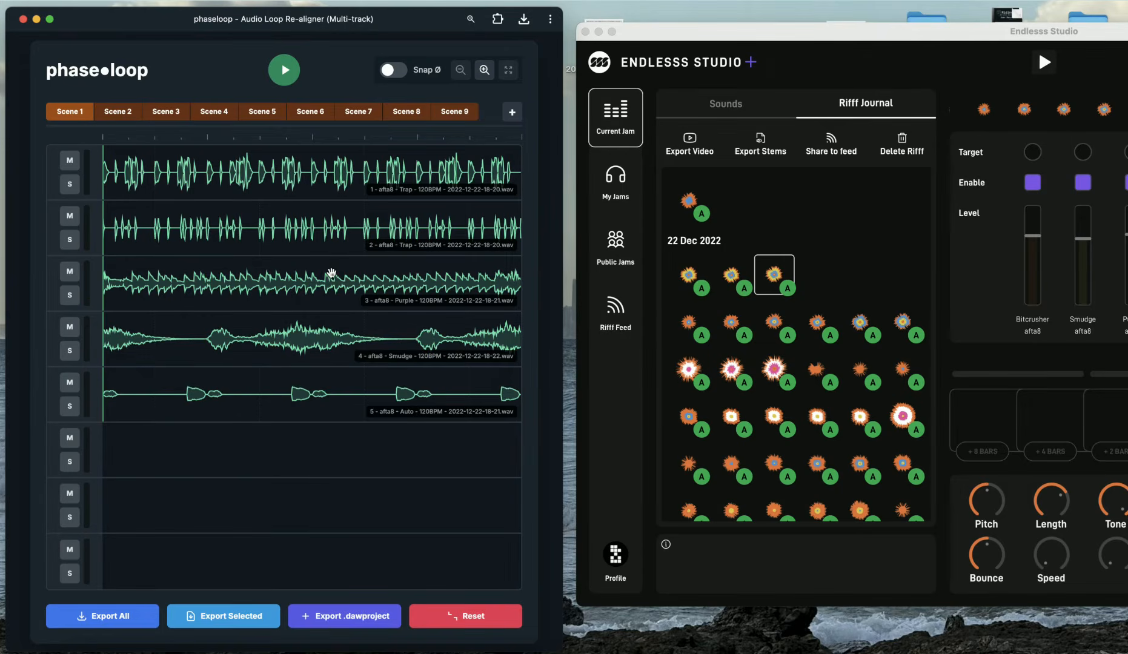
Select Scenes 2 and 3 in turn and play each one briefly
click(122, 117)
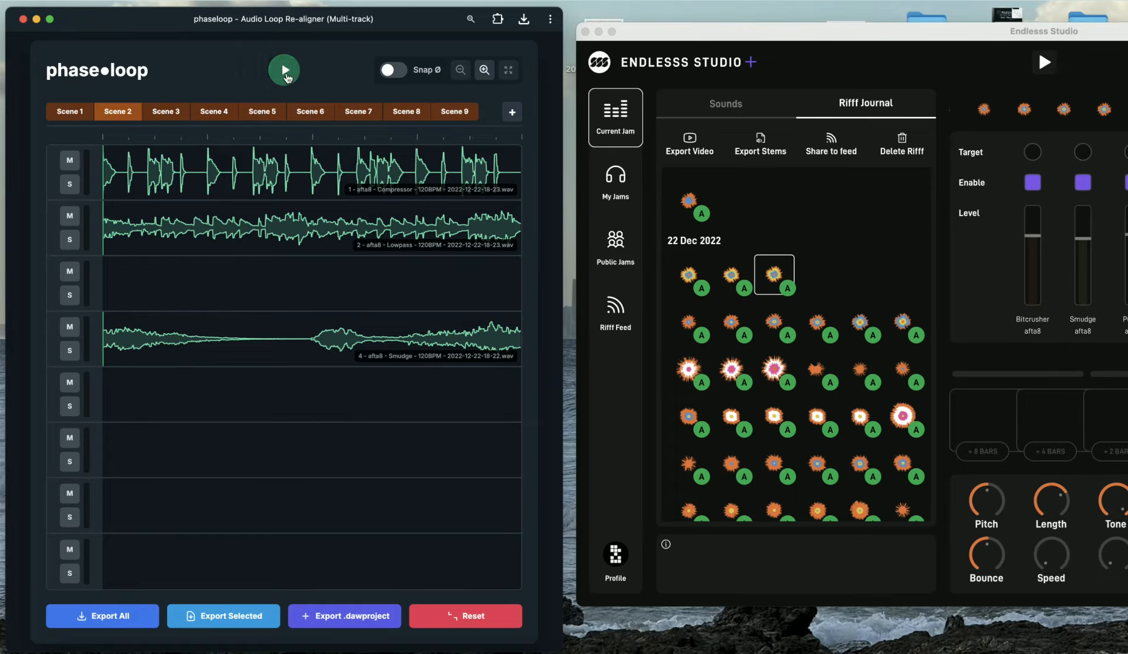
click(290, 77)
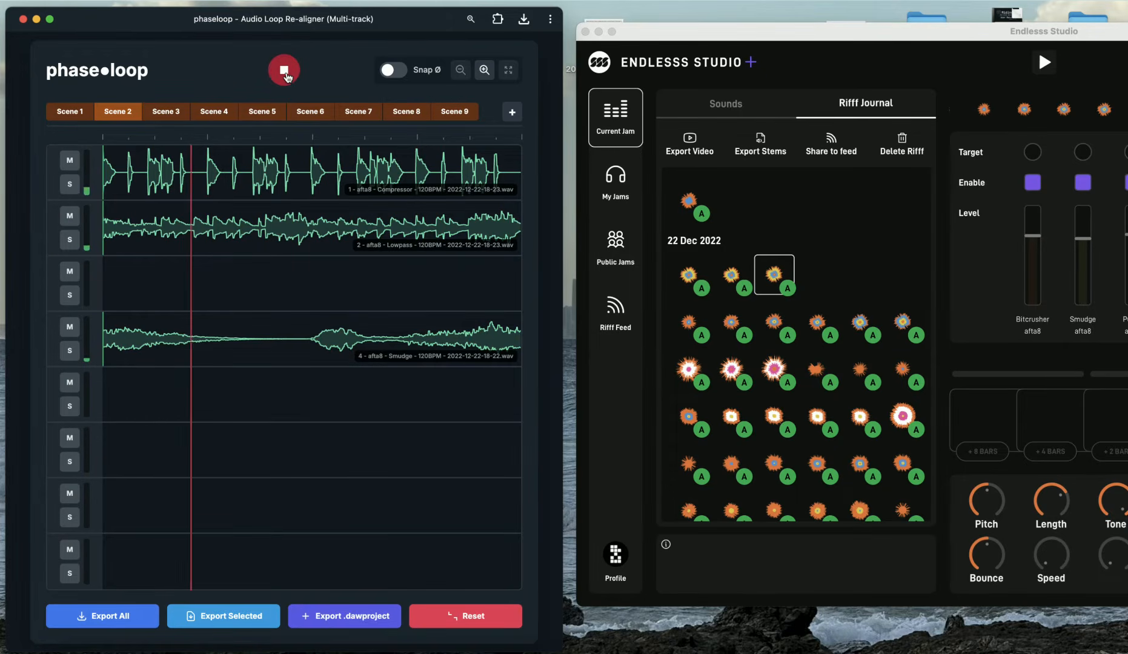
click(287, 78)
click(176, 116)
click(292, 69)
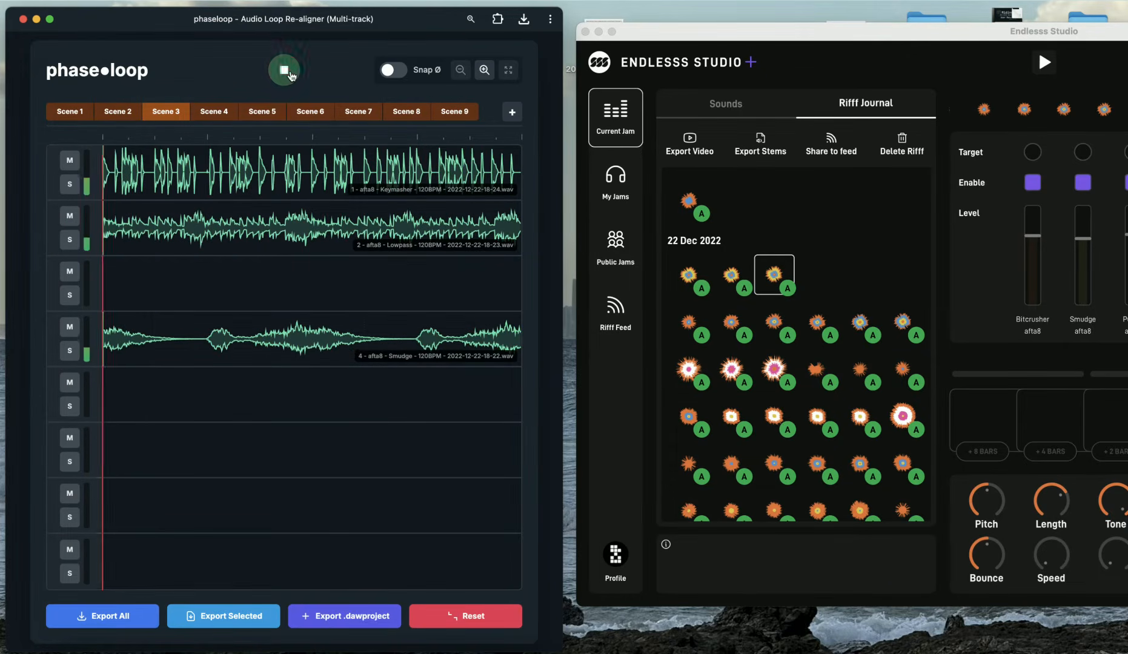
click(289, 74)
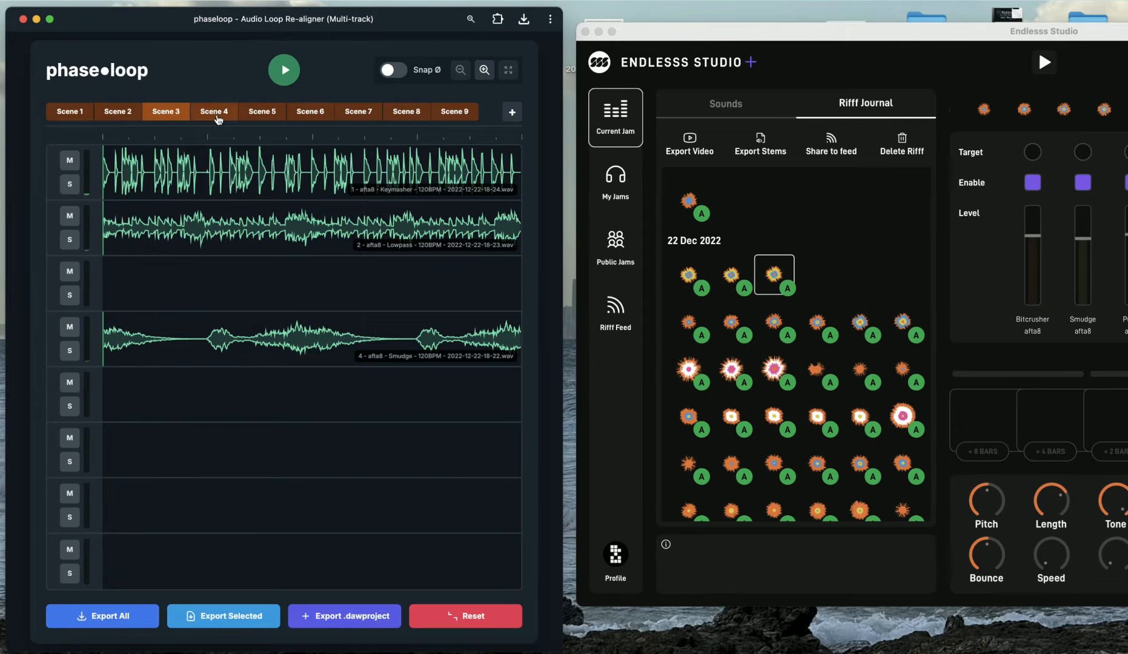
Select Scene 4 and play it briefly twice
click(215, 112)
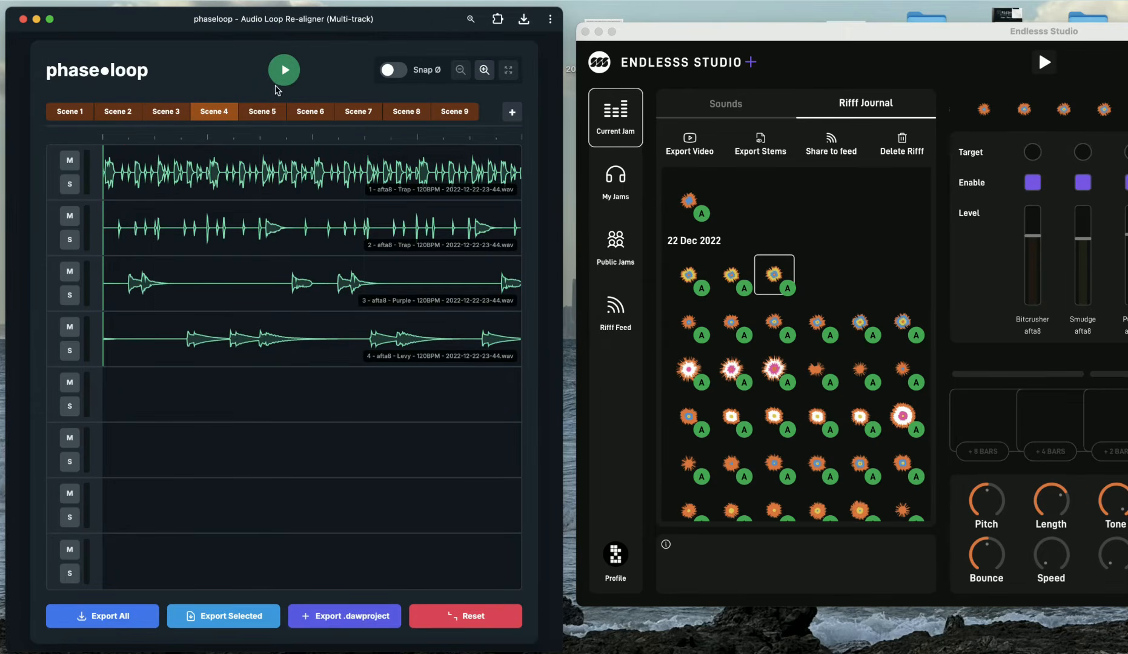
click(287, 76)
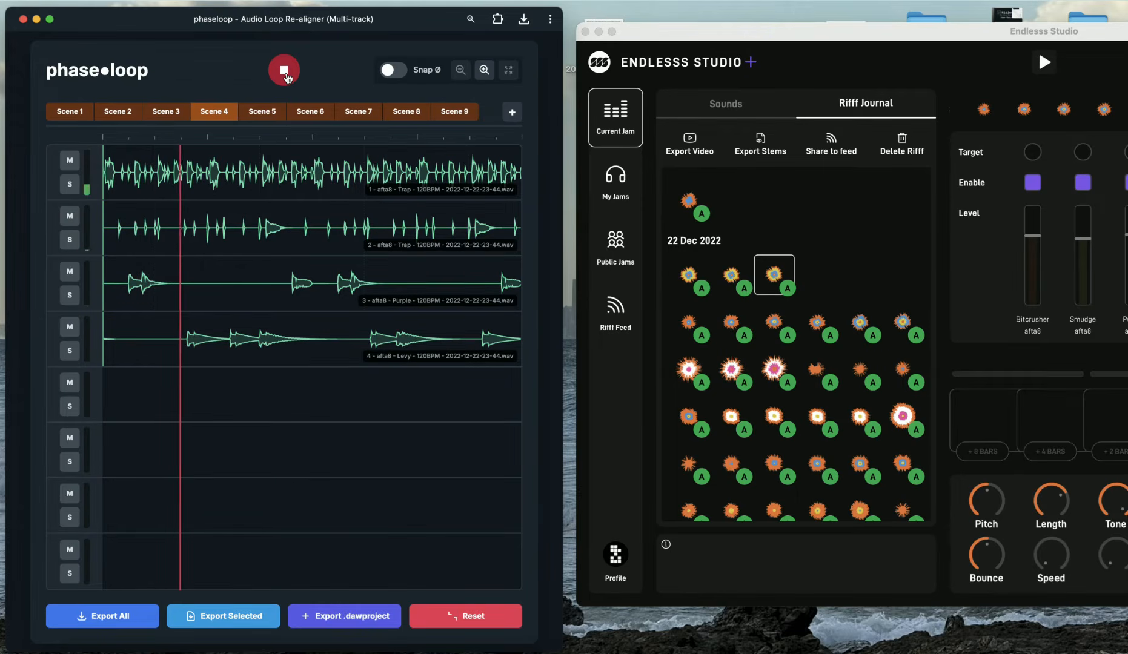
click(287, 76)
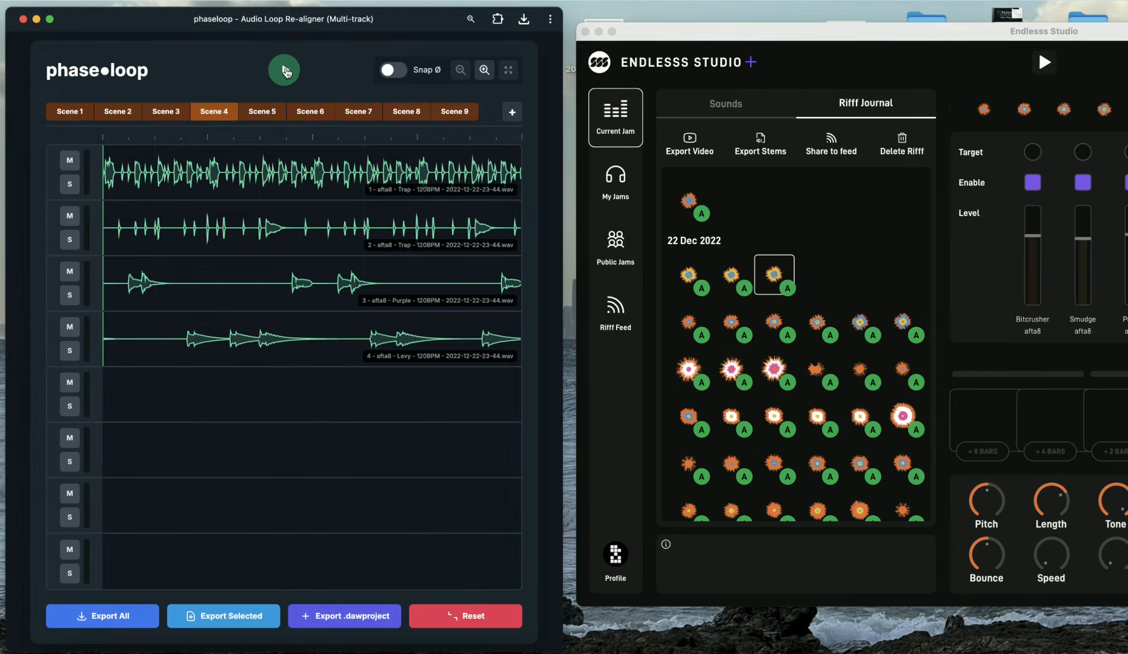
click(285, 70)
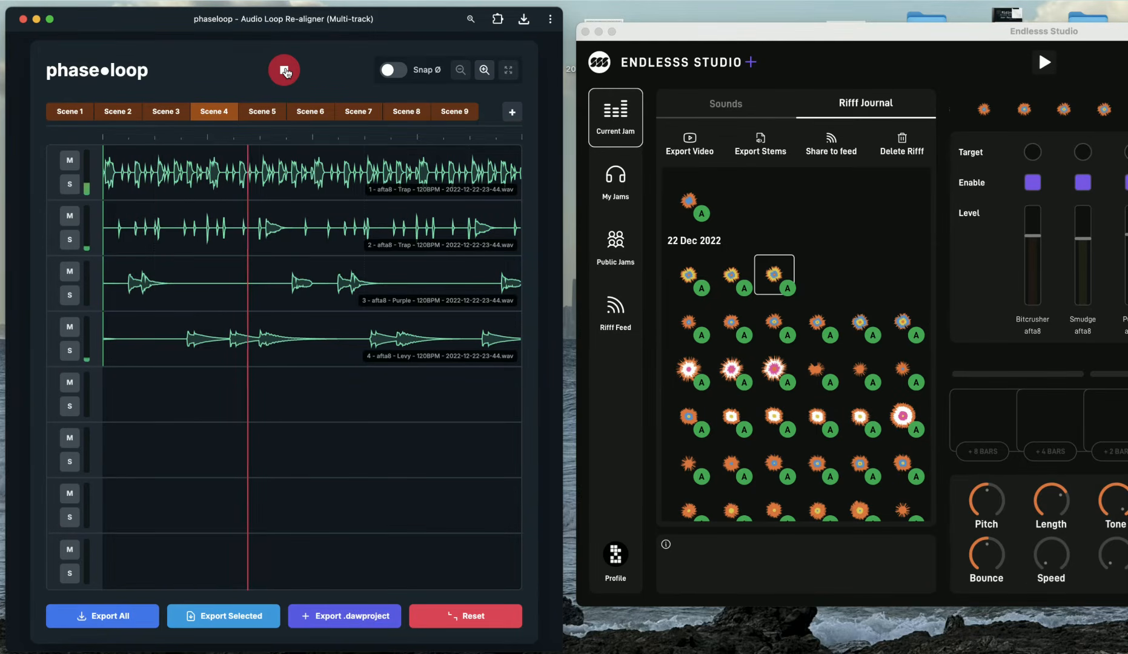
click(285, 71)
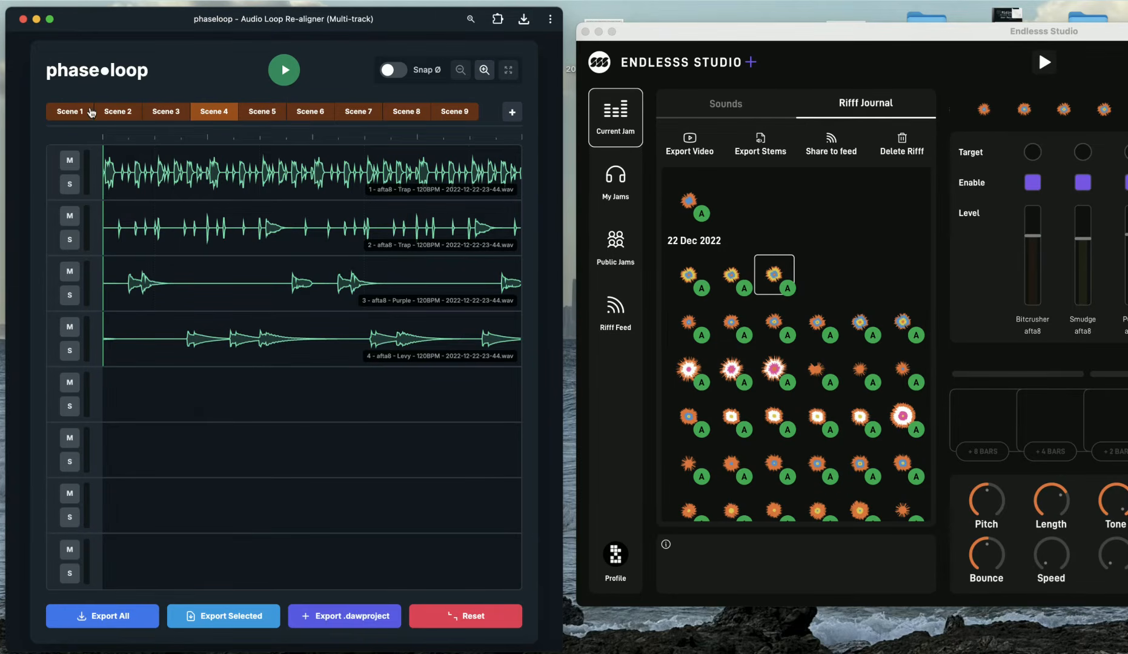
Split the scene list into a new group starting at Scene 4, then play Scene 4 briefly
click(189, 111)
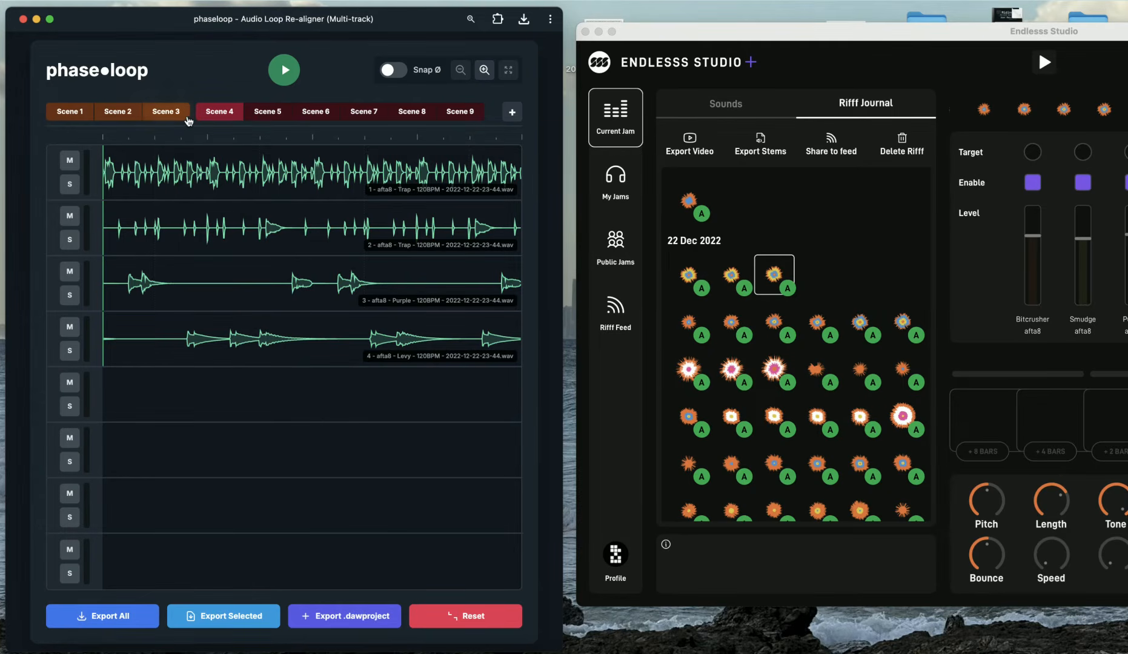
click(284, 71)
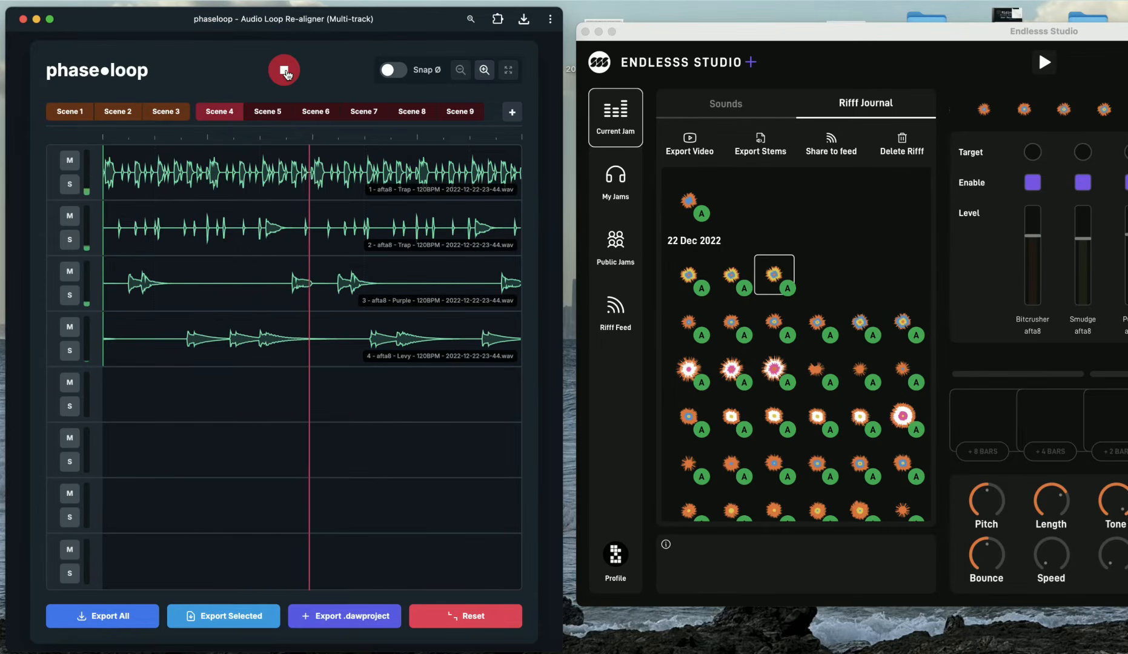
click(286, 71)
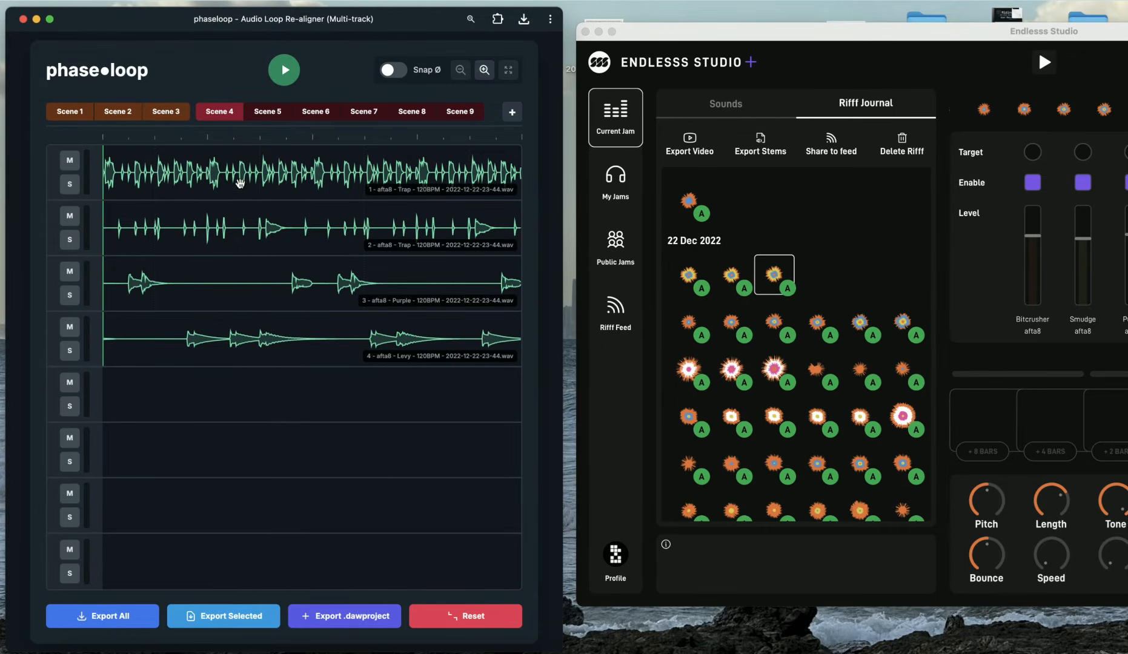
Select Scenes 5 and 6 in turn and play Scene 6 briefly
click(275, 113)
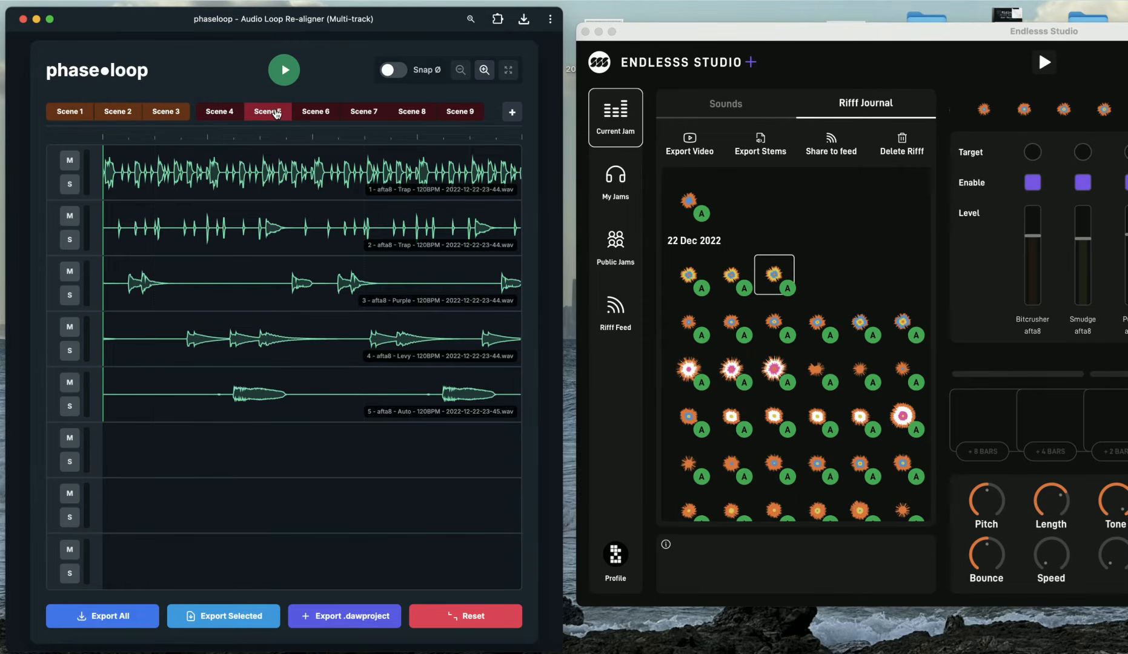
click(307, 120)
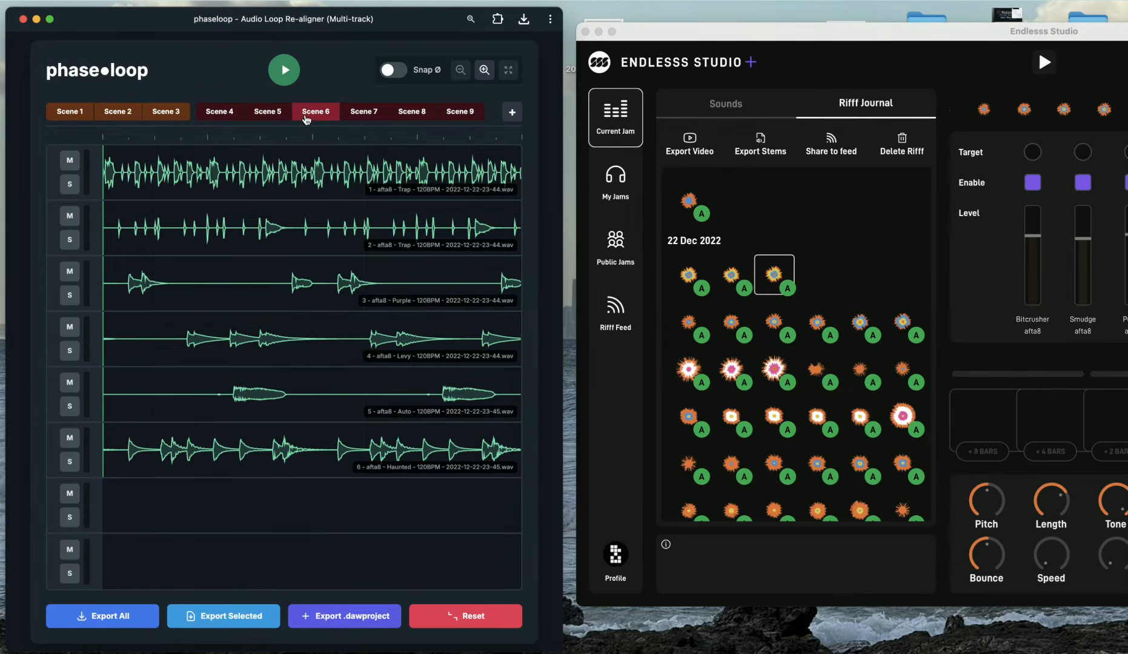
click(286, 73)
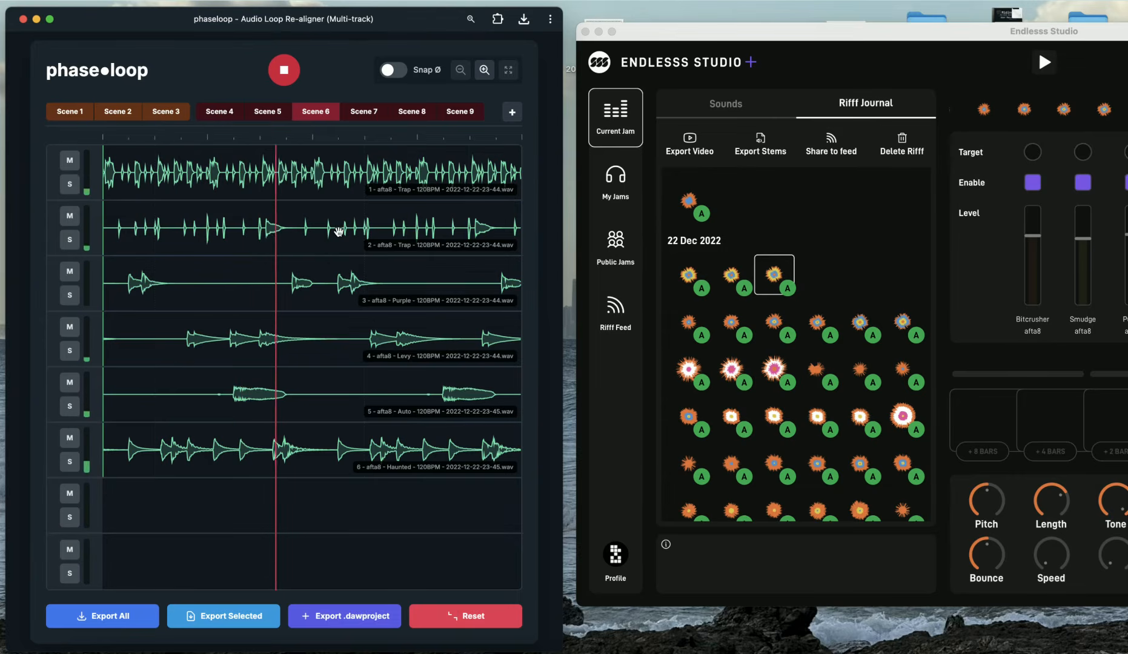
key(space)
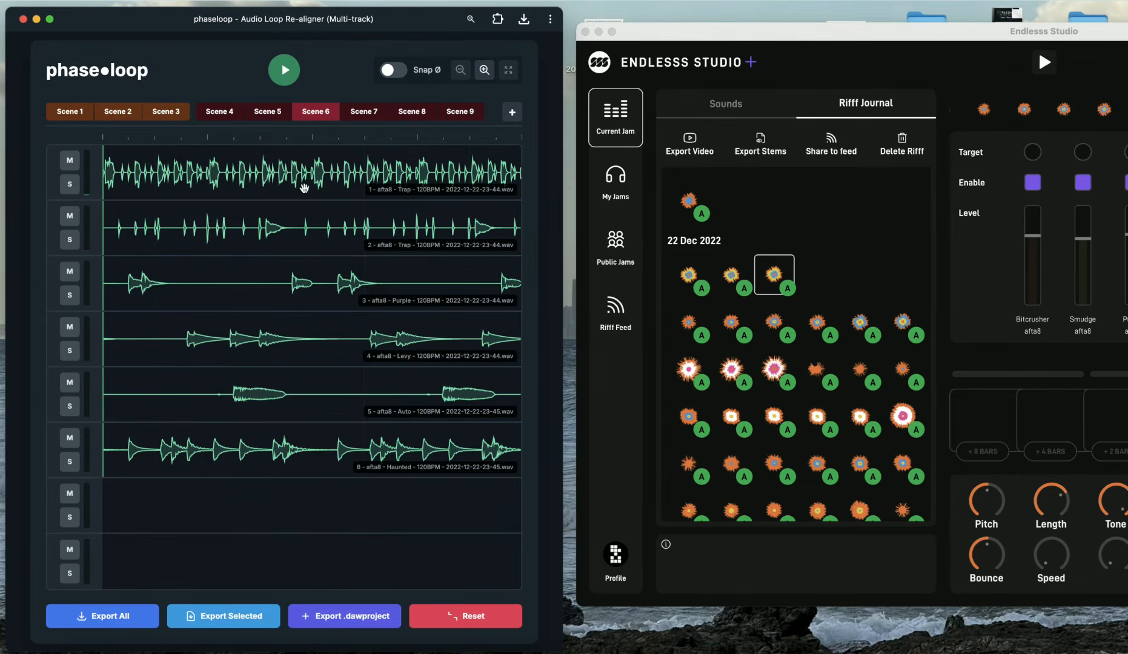
Zoom in on the start of Scene 6's tracks, play it, then fit the whole loop back into view
drag(306, 180, 120, 192)
scroll(125, 255, up, 10)
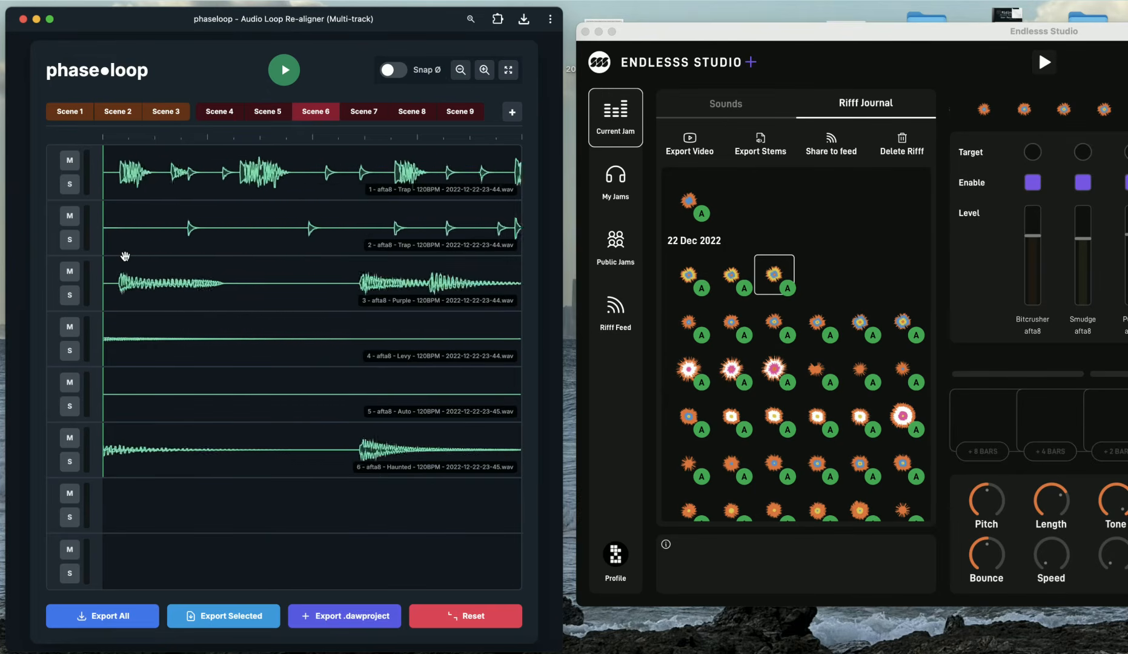
drag(191, 284, 156, 284)
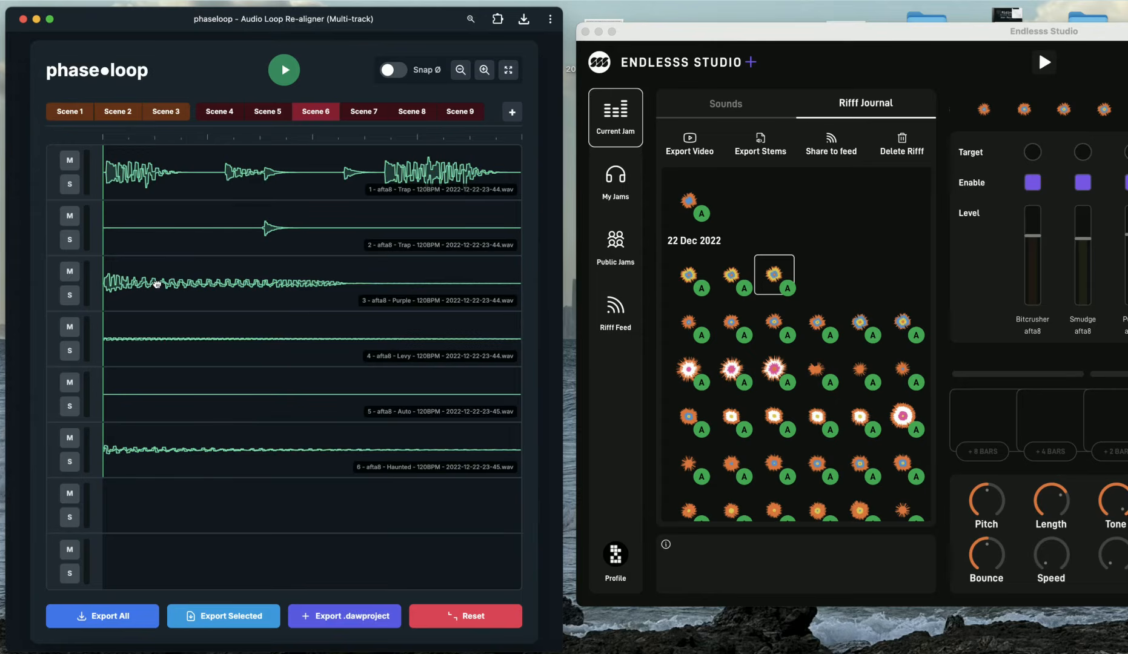
click(285, 70)
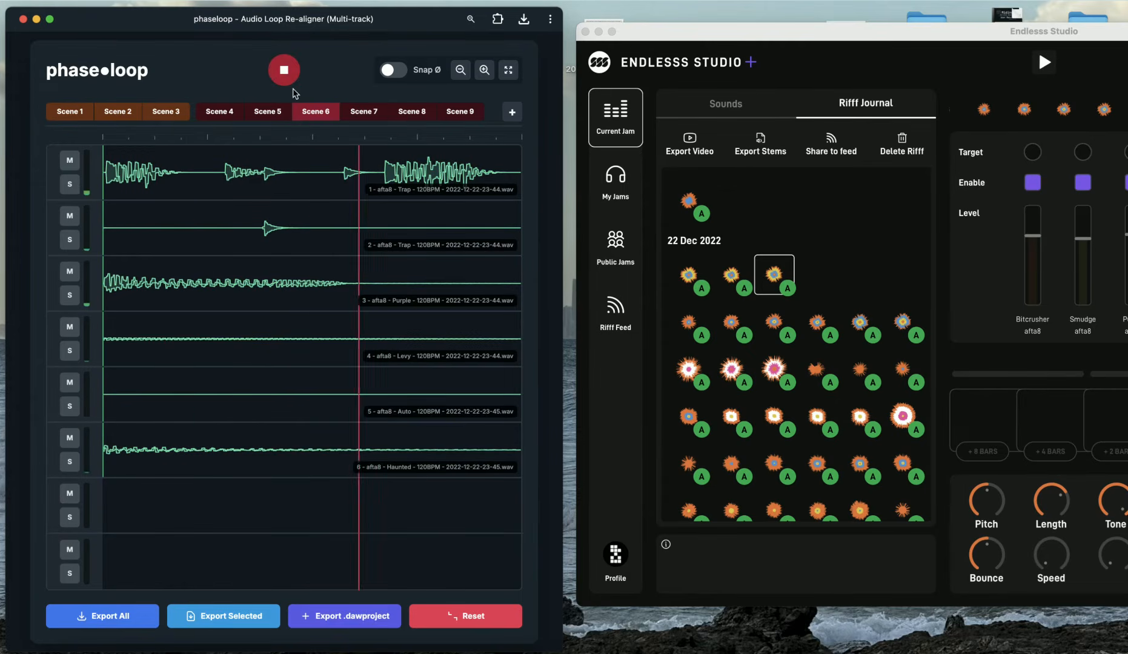
click(508, 69)
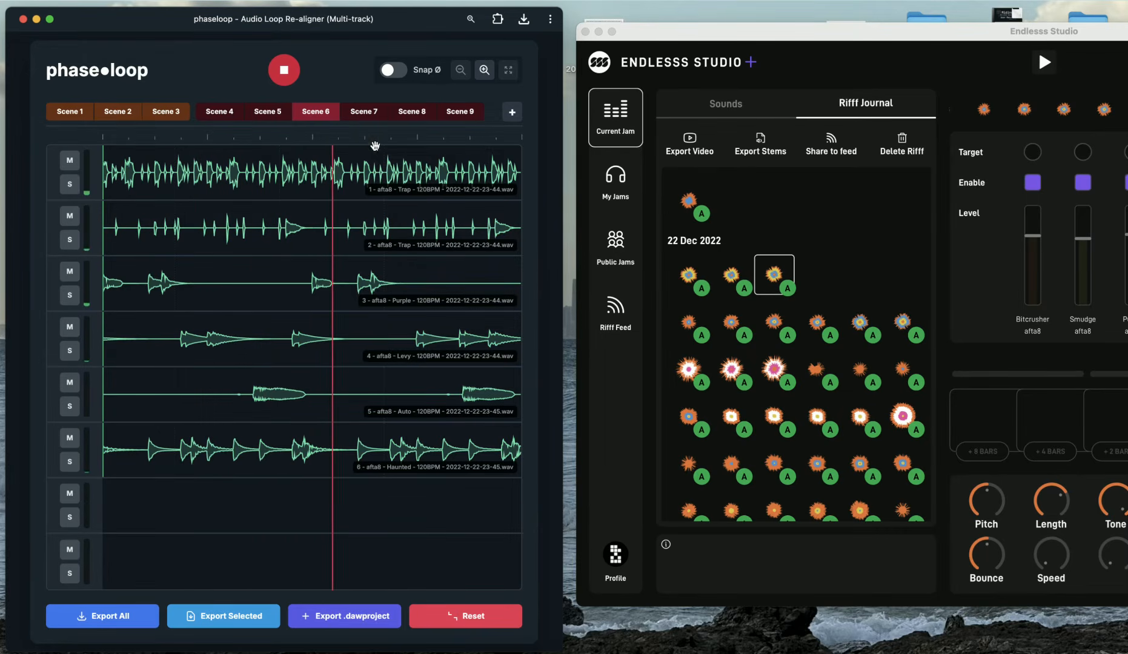
click(288, 80)
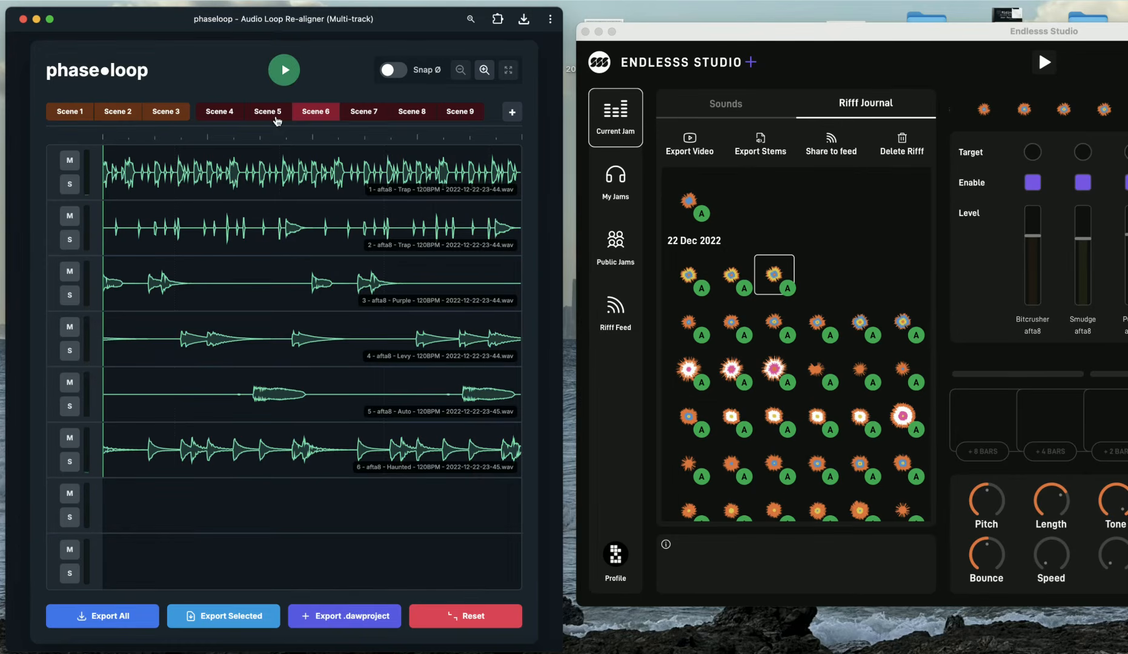
Select Scene 4 and play it
click(215, 112)
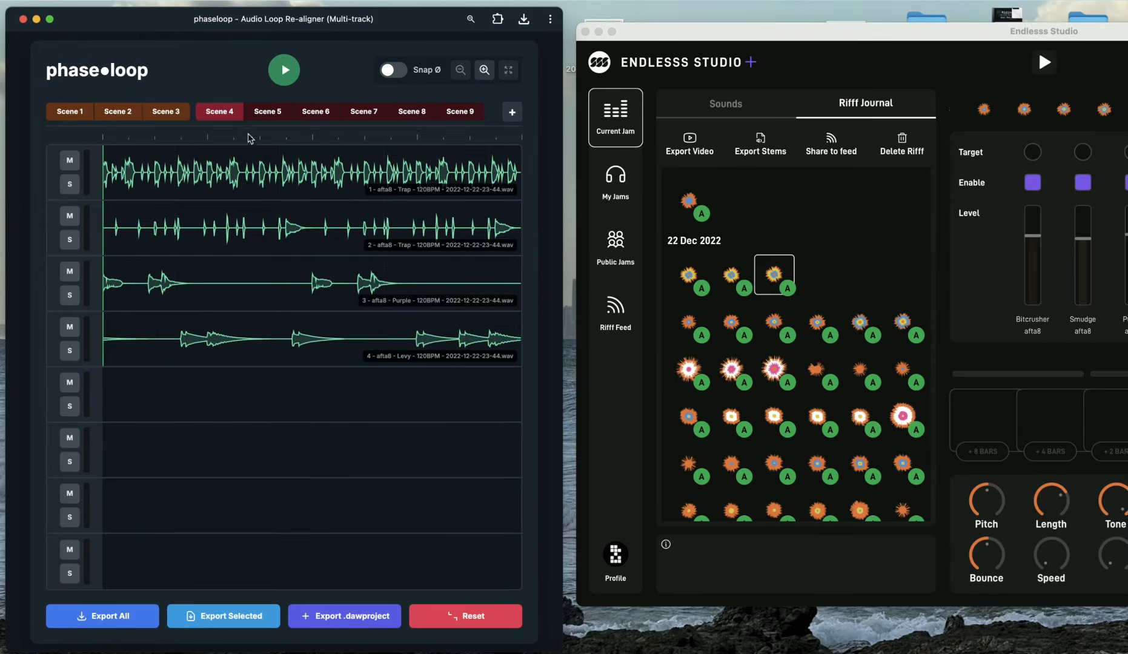
click(283, 65)
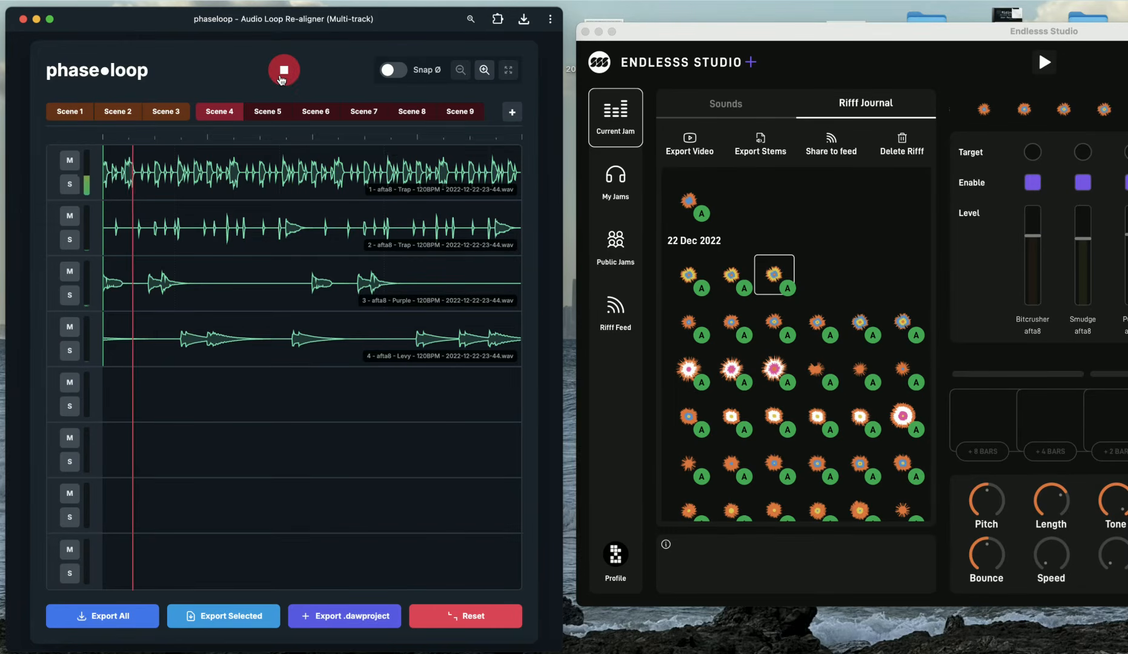
Stop Scene 4, then select Scene 5 and play it briefly
click(283, 65)
click(269, 111)
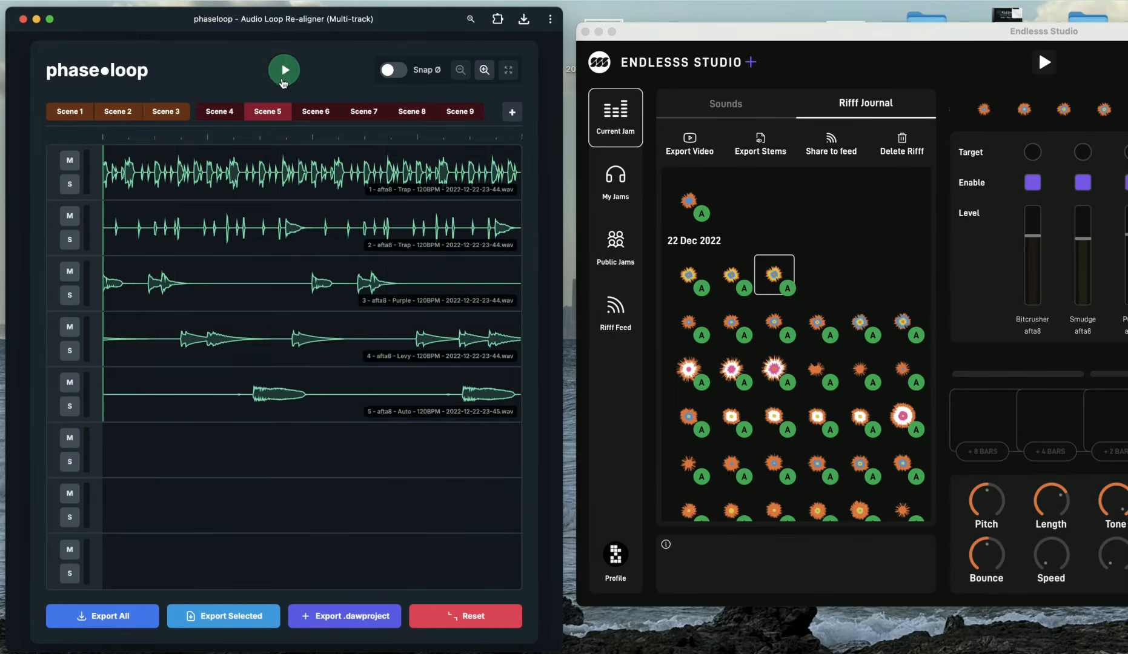
click(284, 79)
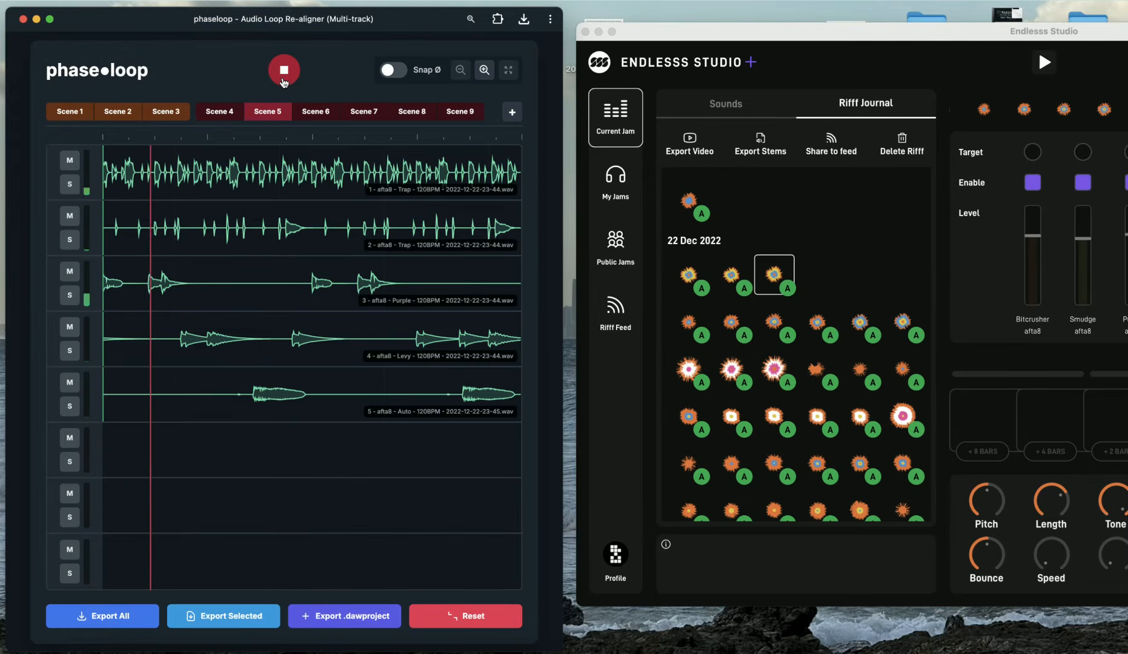
click(283, 77)
Select Scene 6 and play it briefly
click(314, 111)
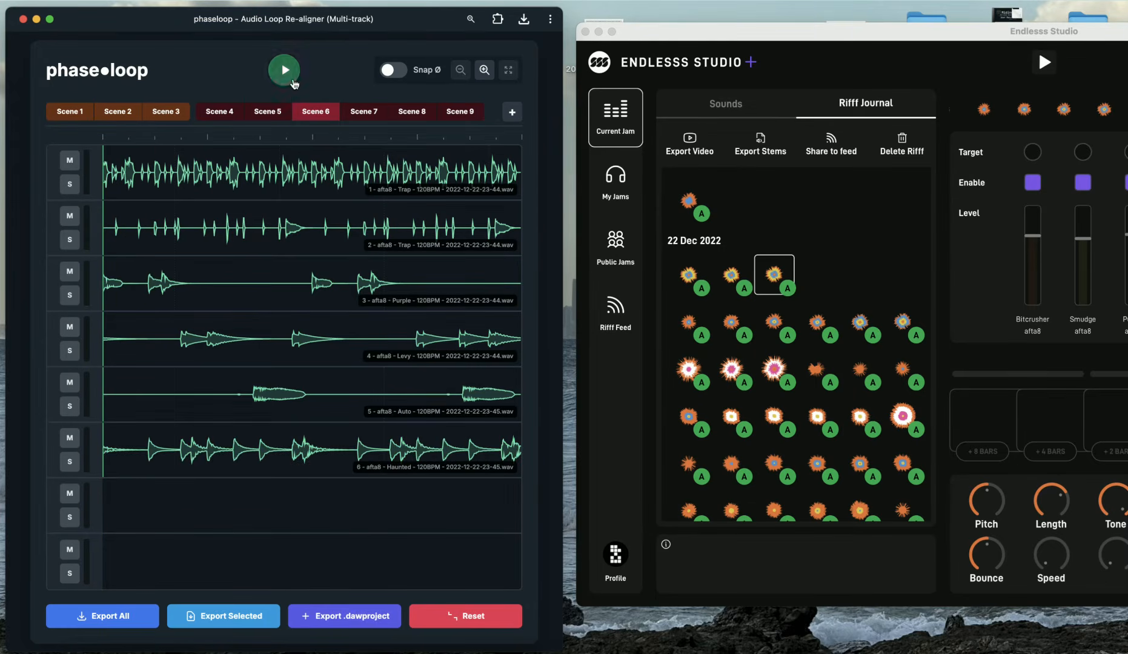
click(292, 81)
click(285, 72)
Select and play Scene 7, then switch to Scene 8 while it keeps playing
click(358, 111)
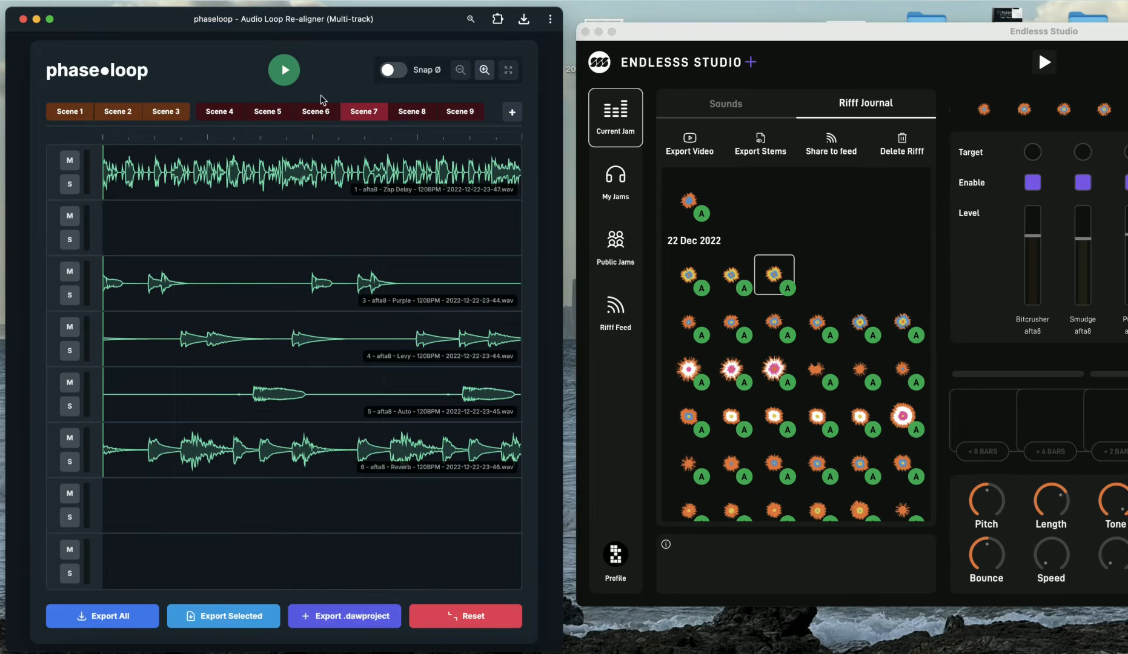
click(289, 82)
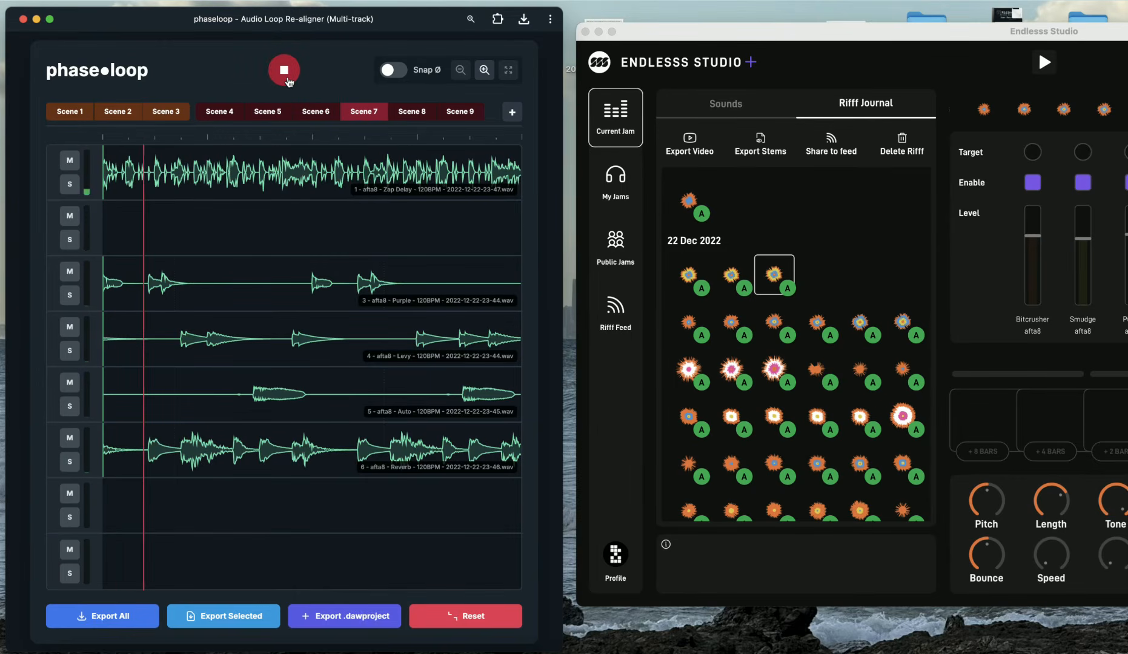
click(400, 115)
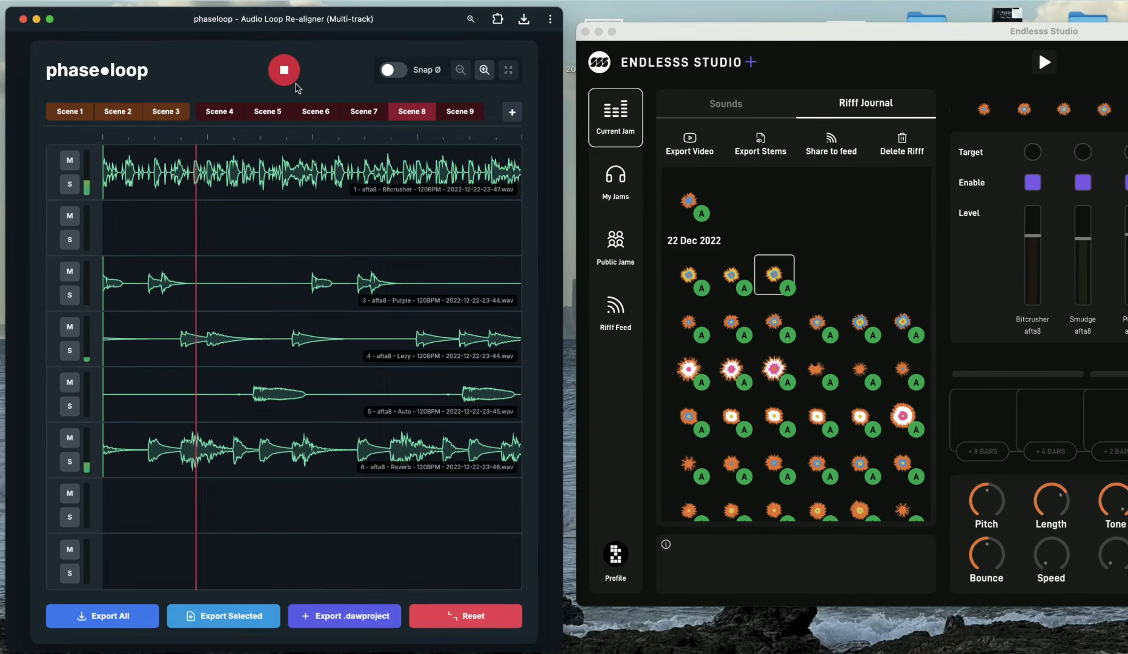
Switch to Scene 9 and toggle its playback on and off
click(460, 112)
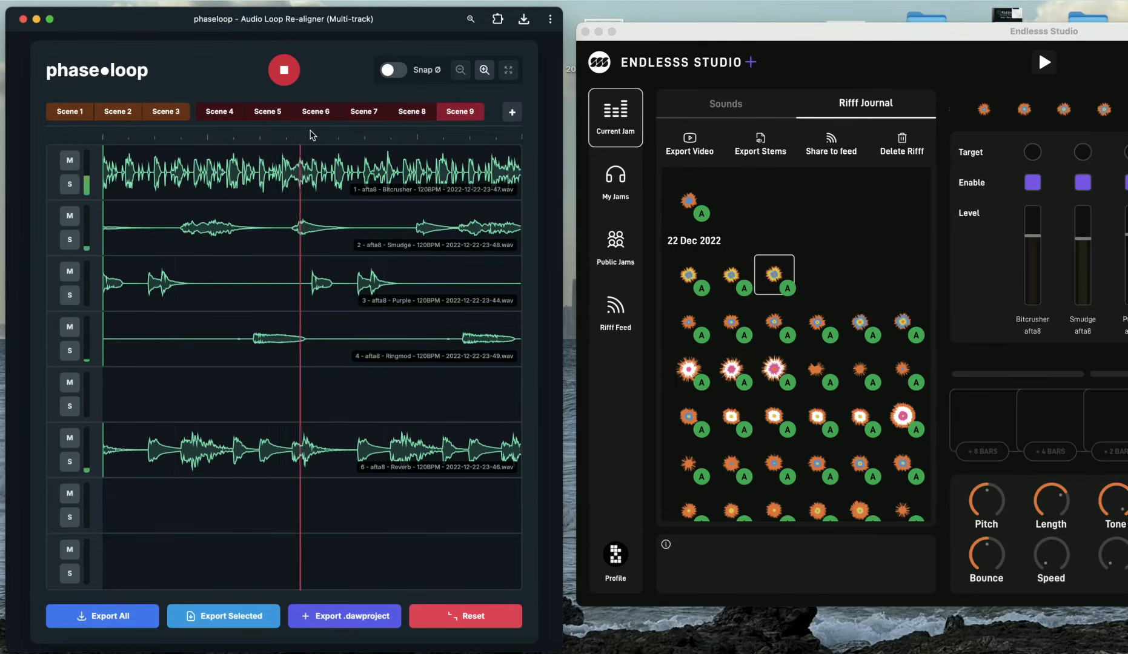
key(space)
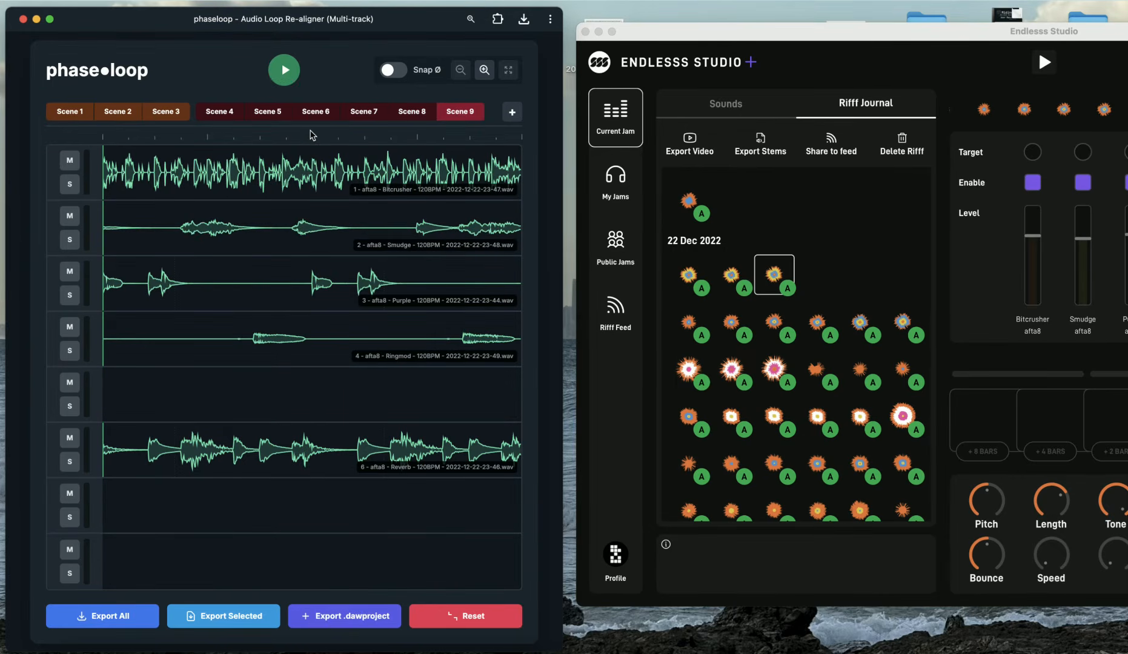
key(space)
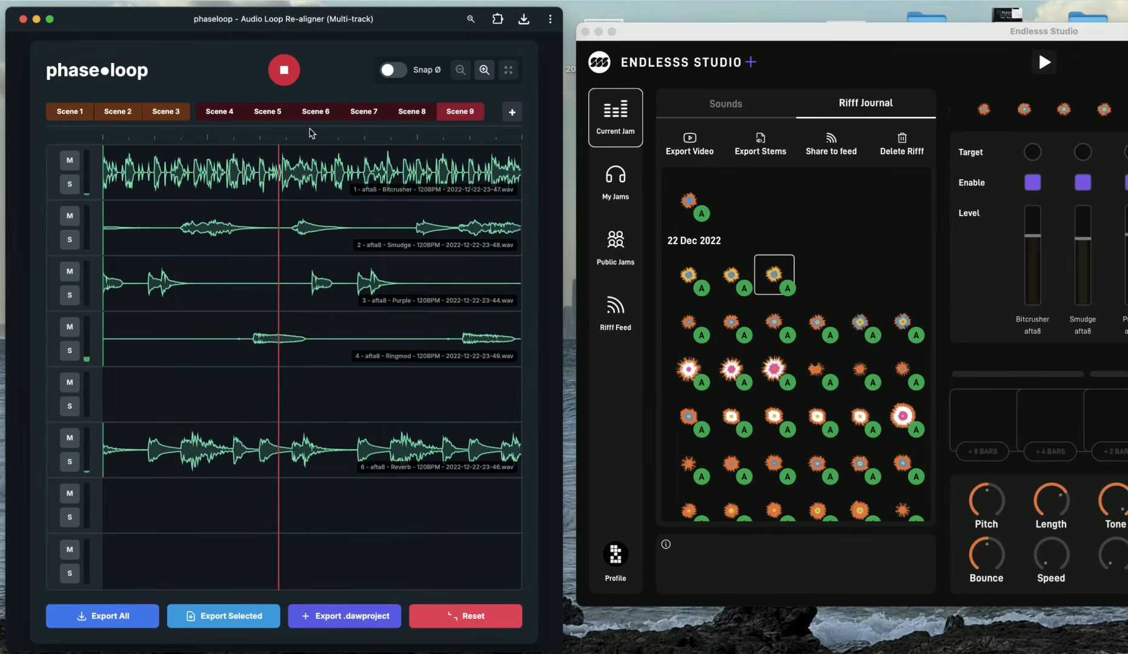
key(space)
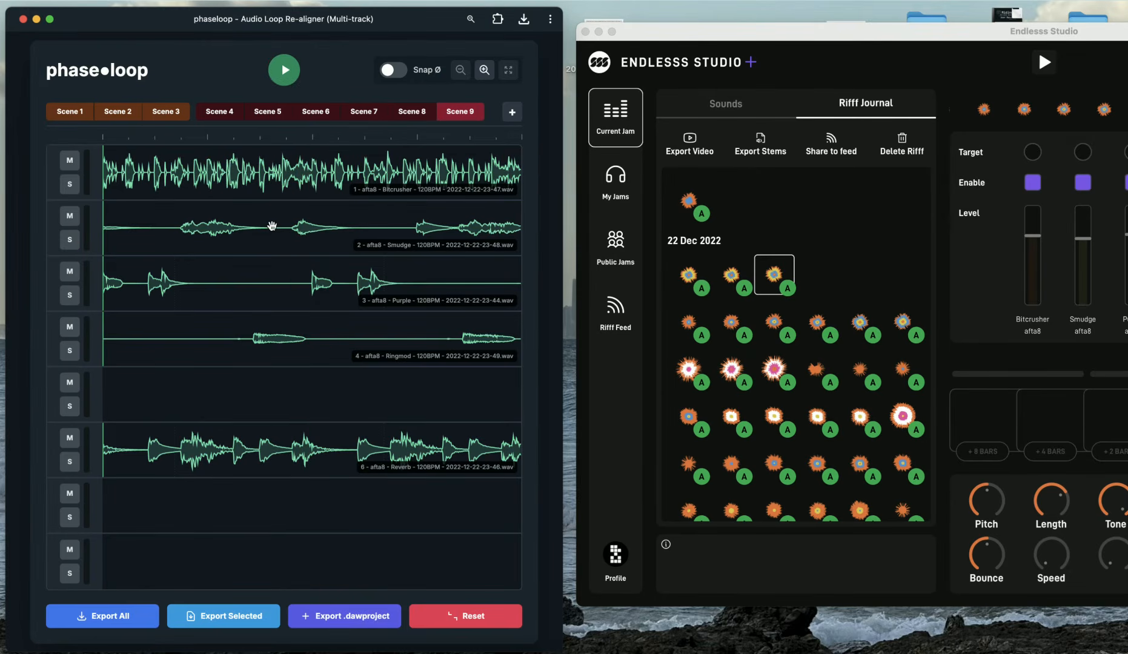
Export all scenes as realigned_session into Downloads
click(111, 627)
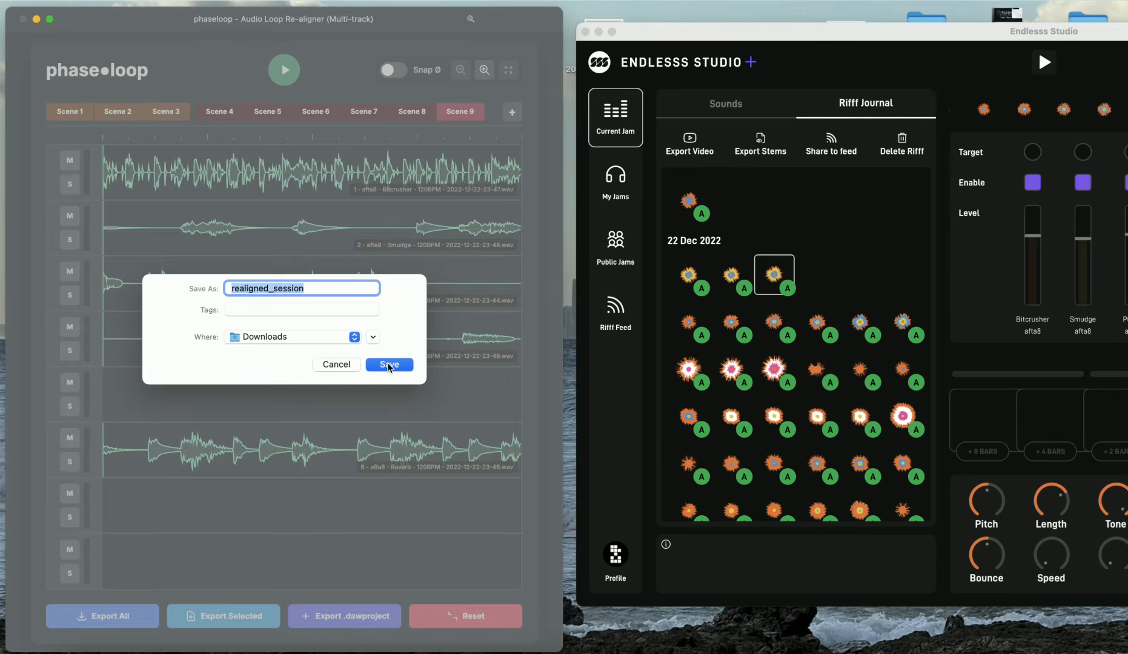
click(389, 365)
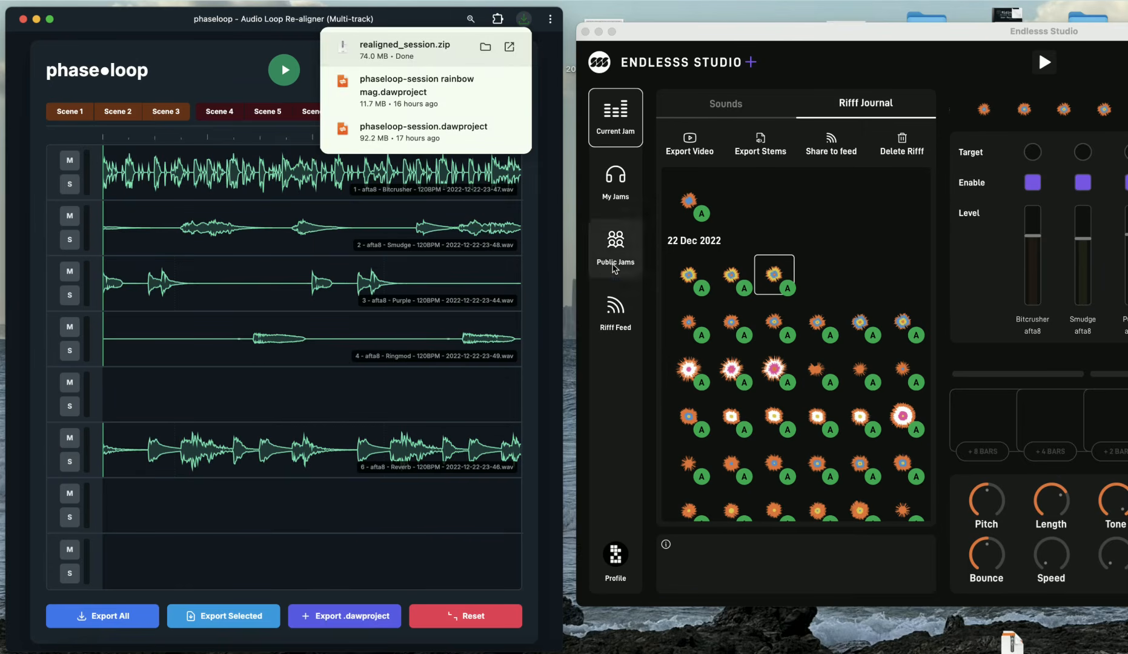
click(486, 48)
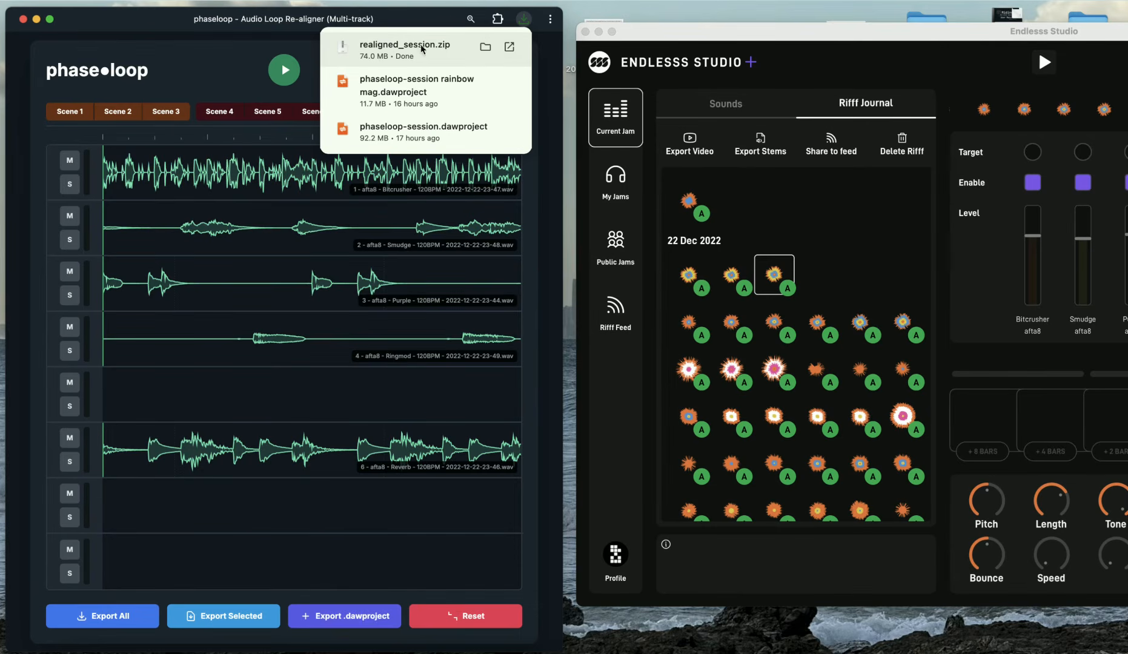
click(203, 68)
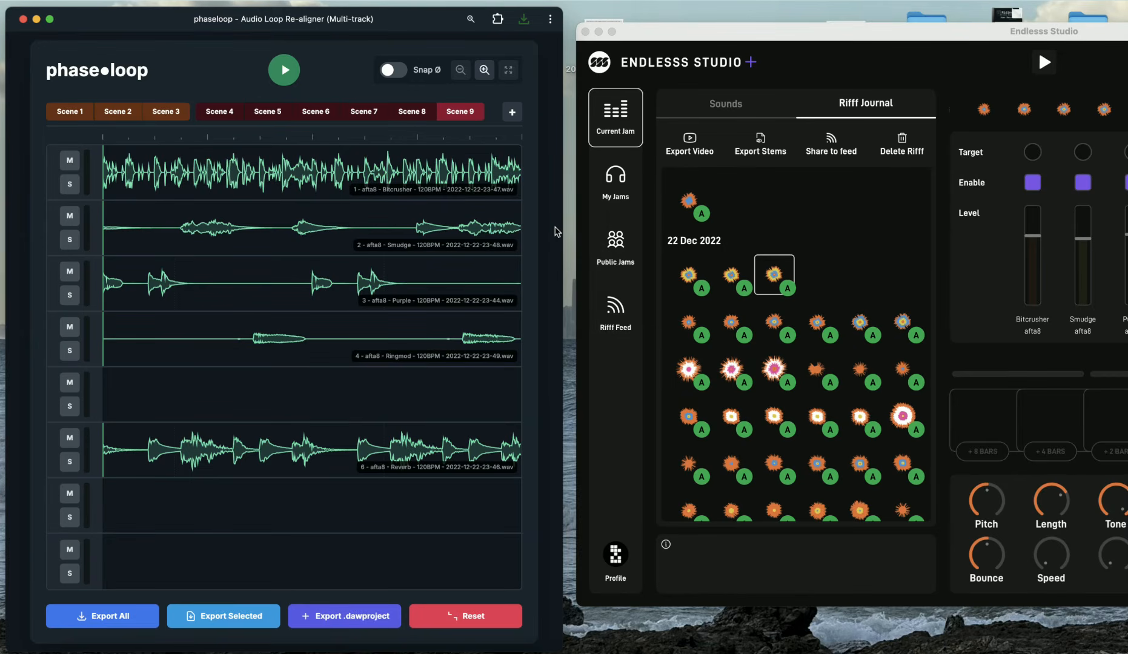
Export the session as a .dawproject named demo session 1, replacing the existing file
click(349, 618)
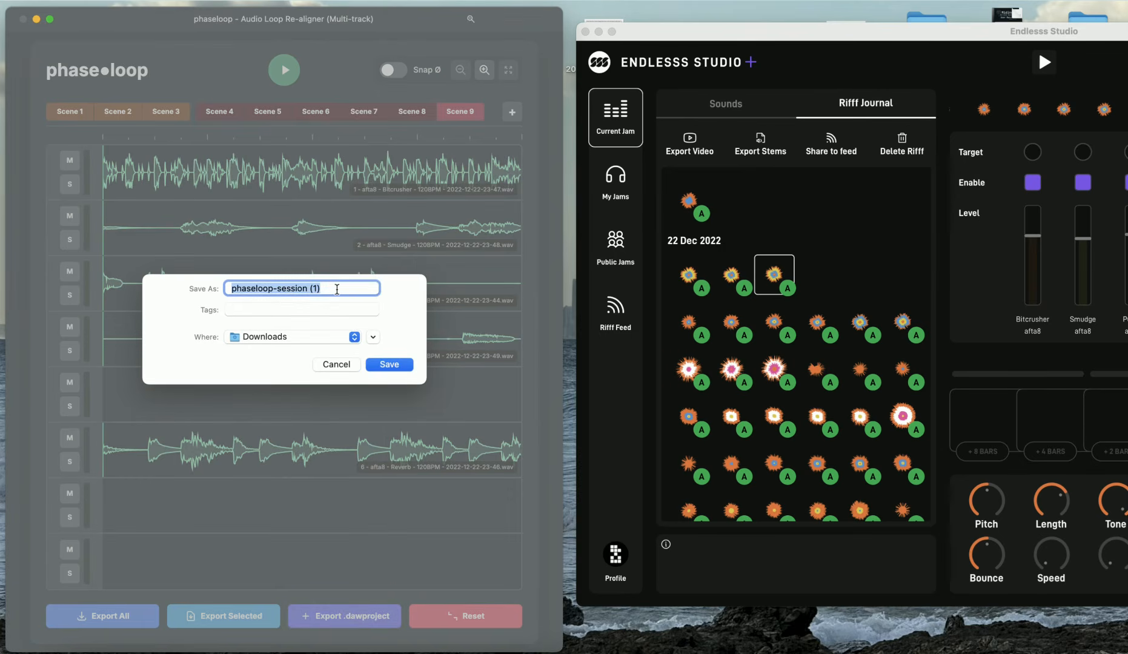
text(demo)
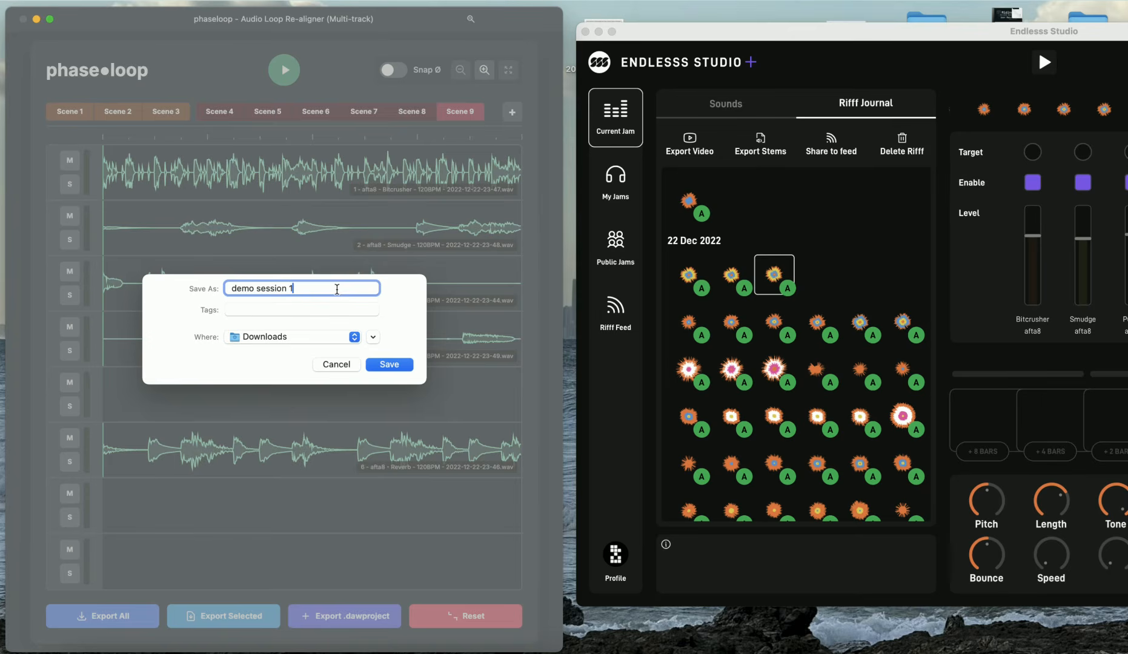
key(Return)
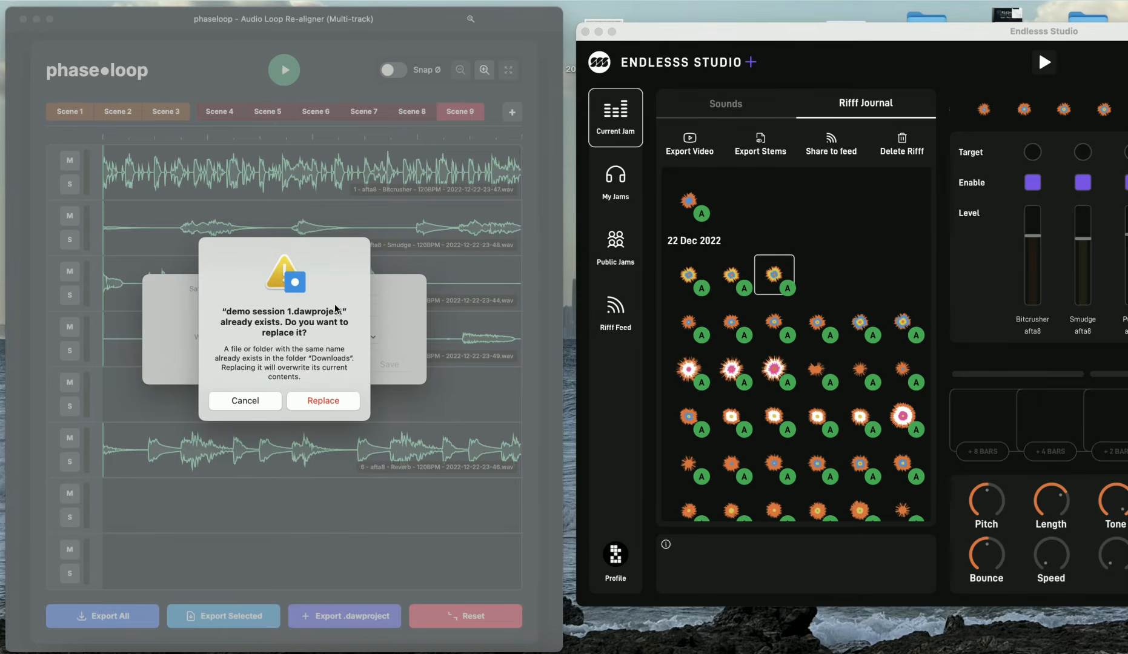
click(311, 407)
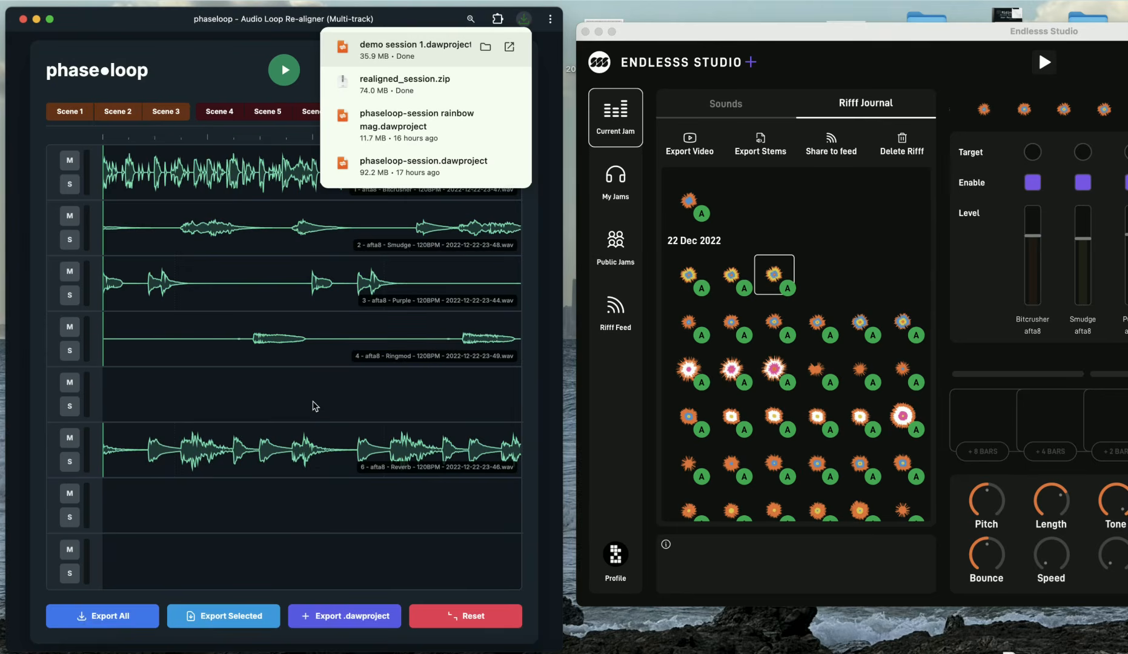
Open the exported demo session 1 project in Bitwig Studio and widen the clip launcher to show all nine scenes
click(422, 52)
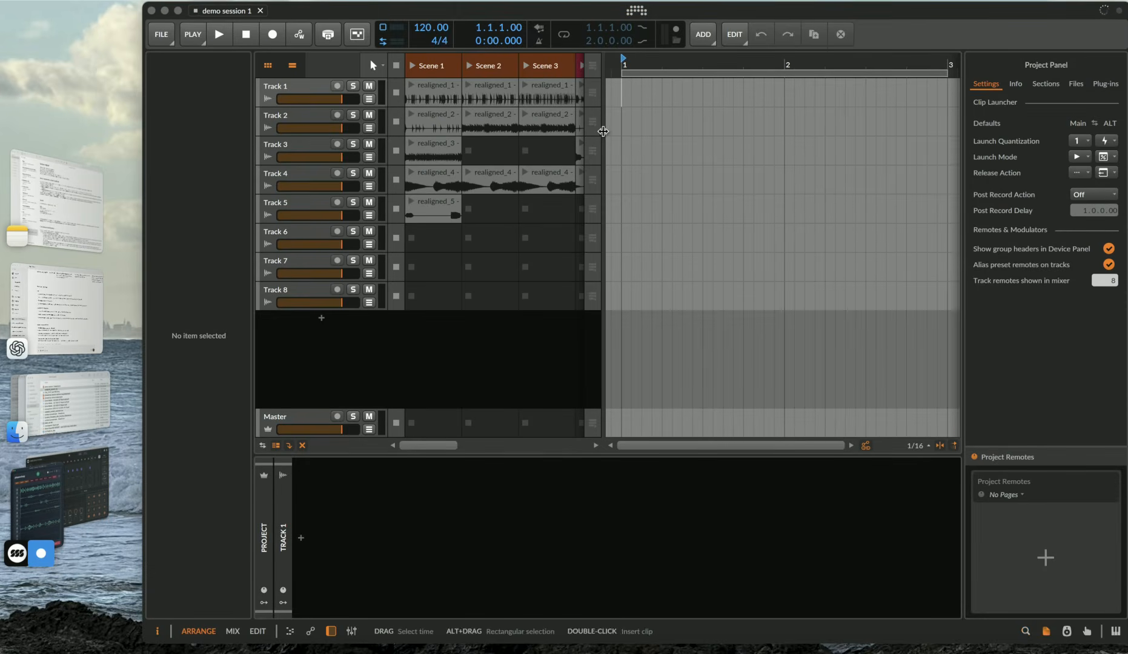
drag(602, 132, 899, 136)
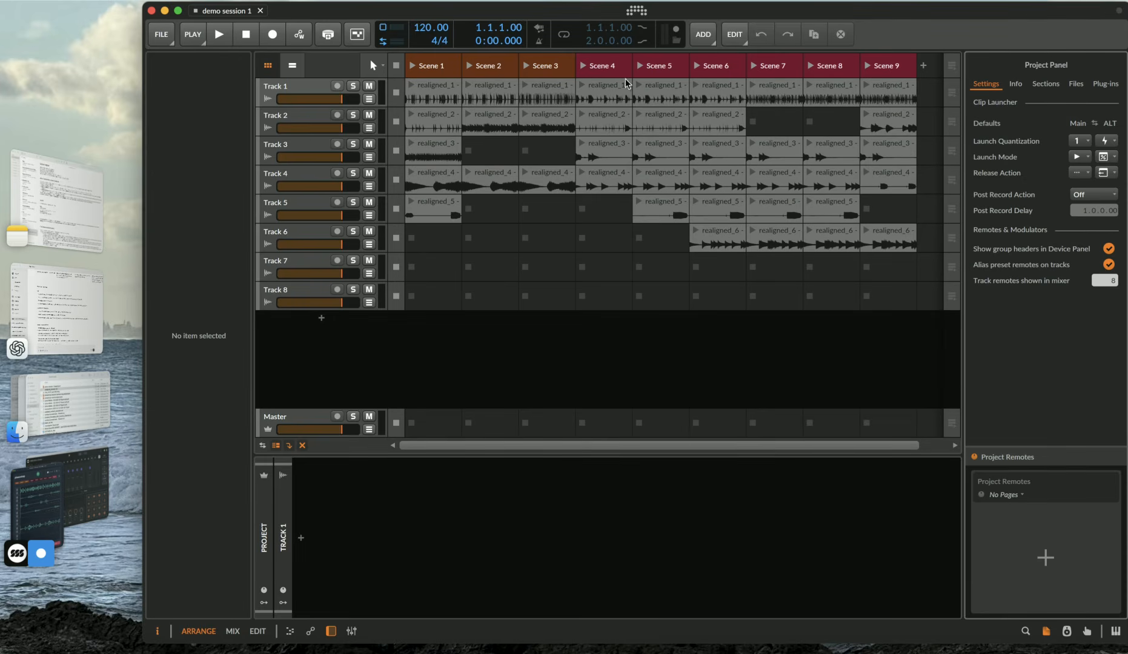
click(61, 403)
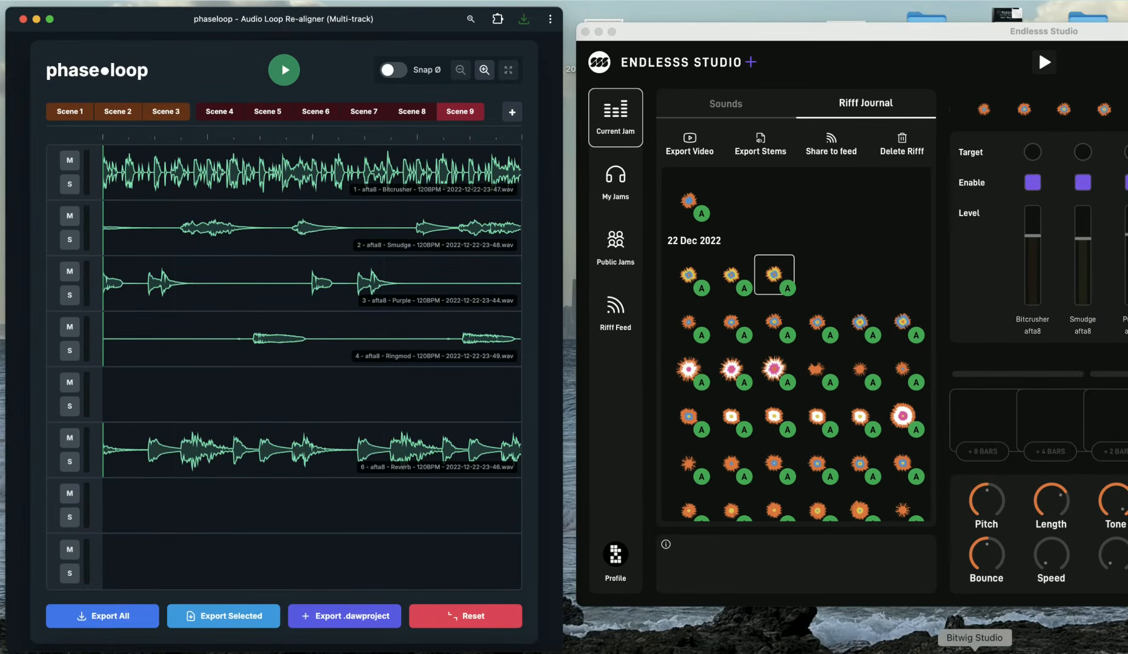
click(974, 633)
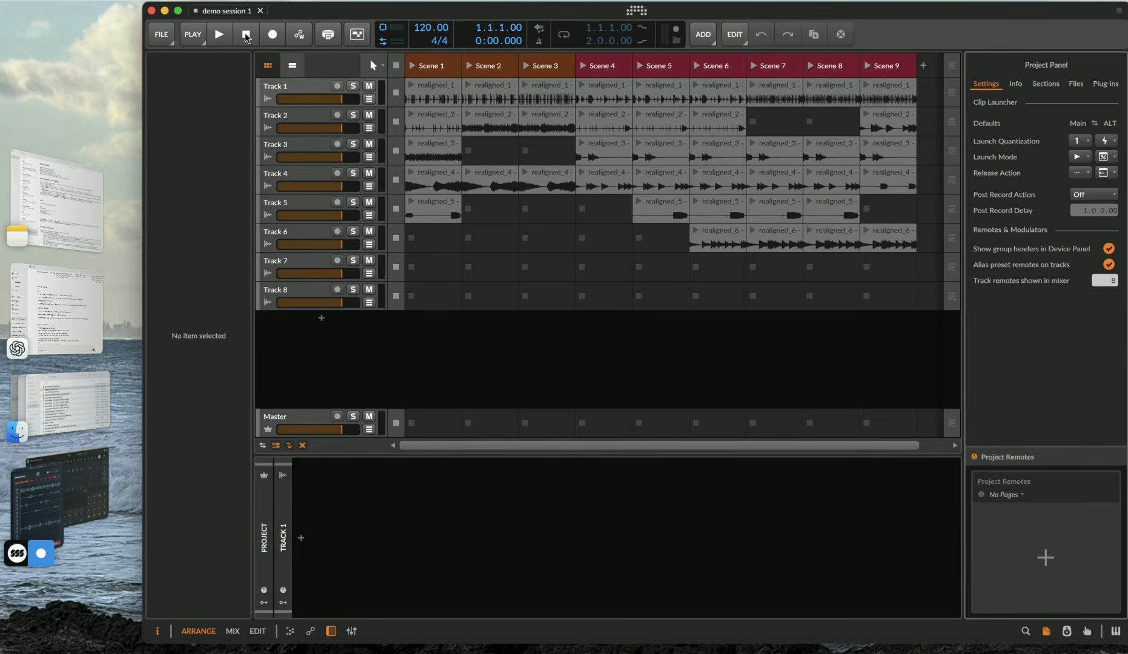
Launch Scene 1 and switch the audio output device to External Headphones
click(411, 66)
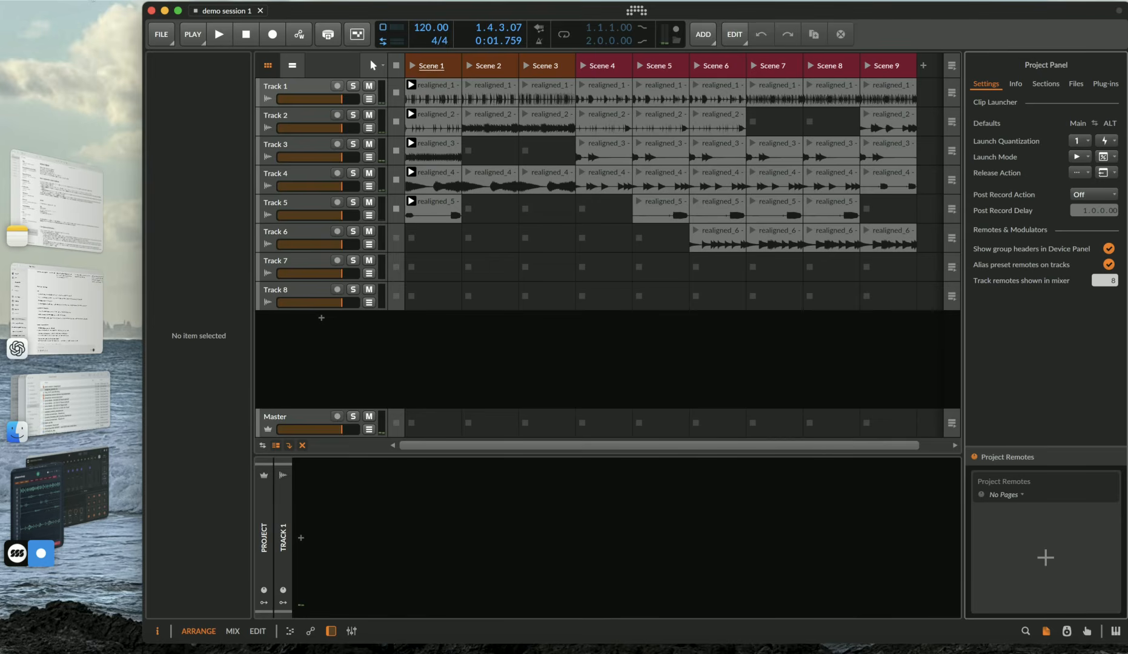
click(636, 11)
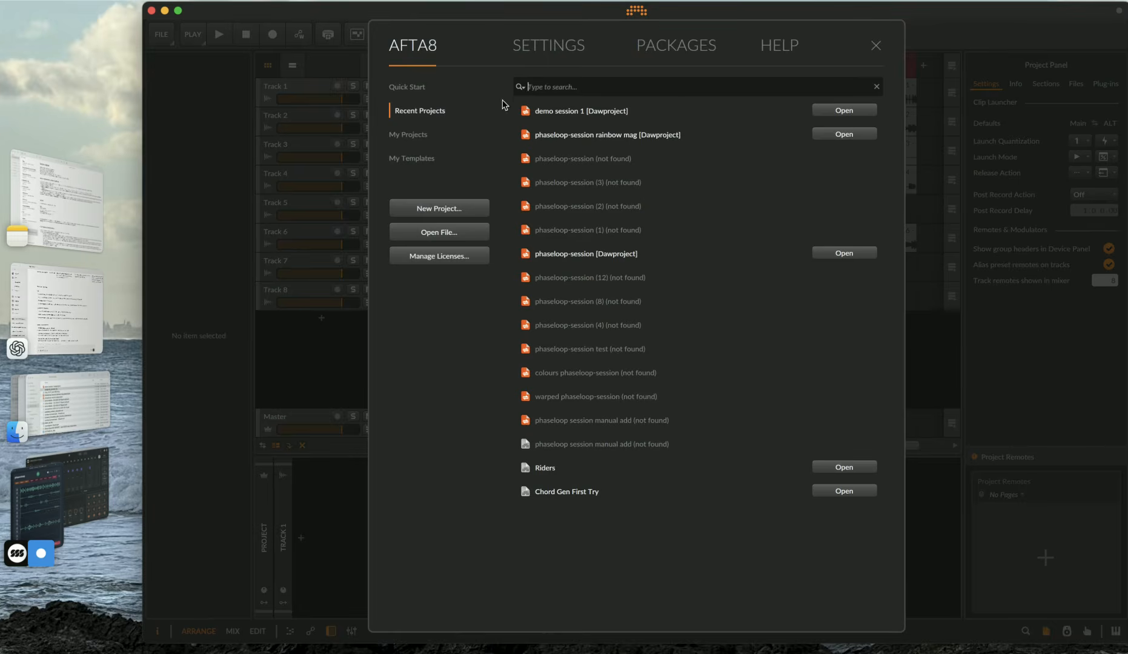
click(563, 47)
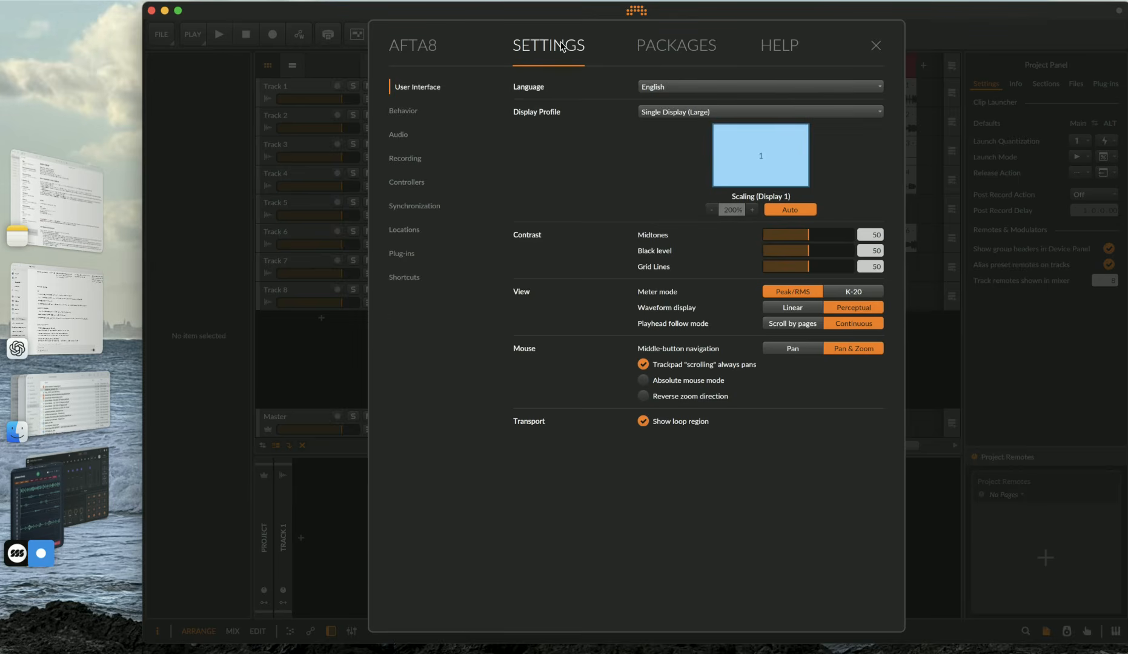
click(414, 133)
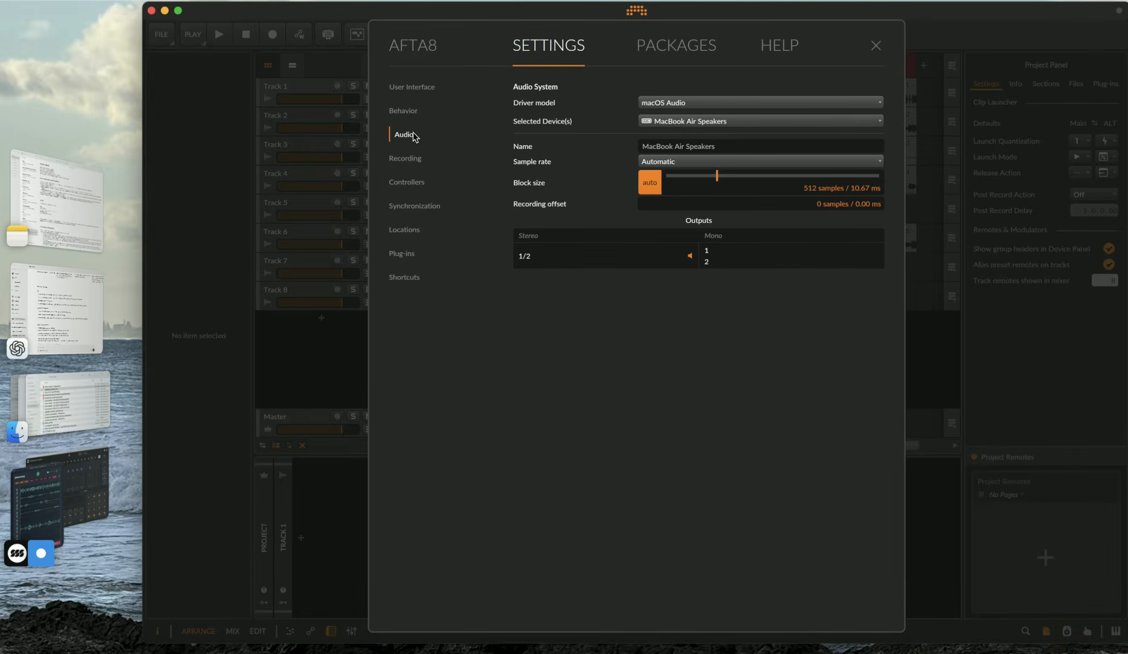
click(706, 125)
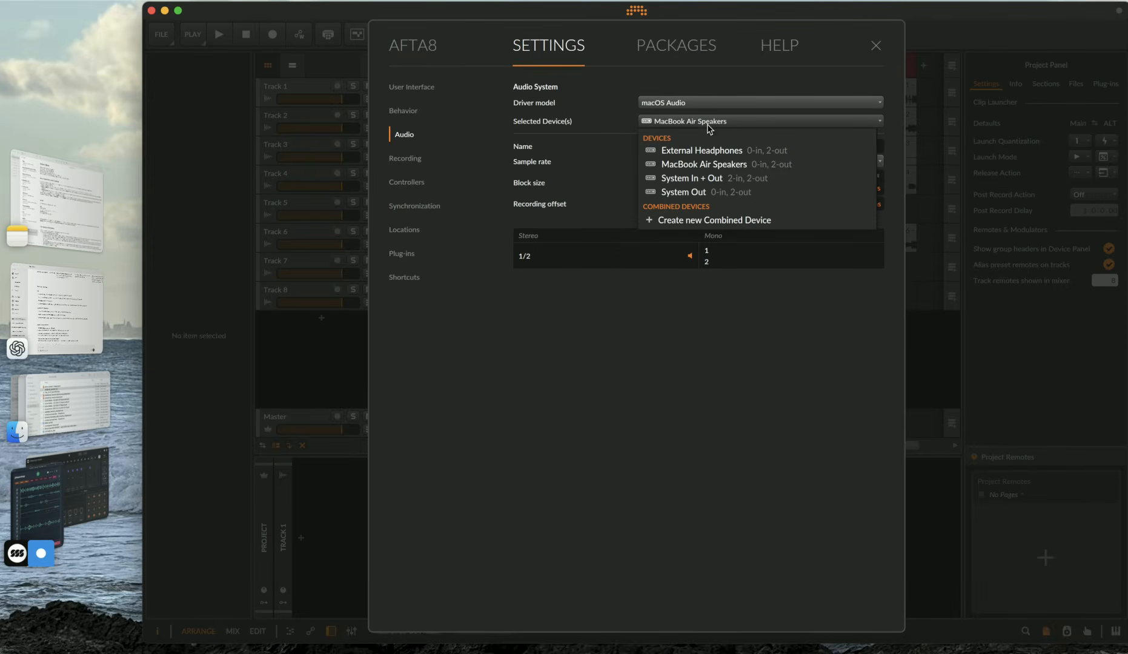
click(707, 147)
click(196, 83)
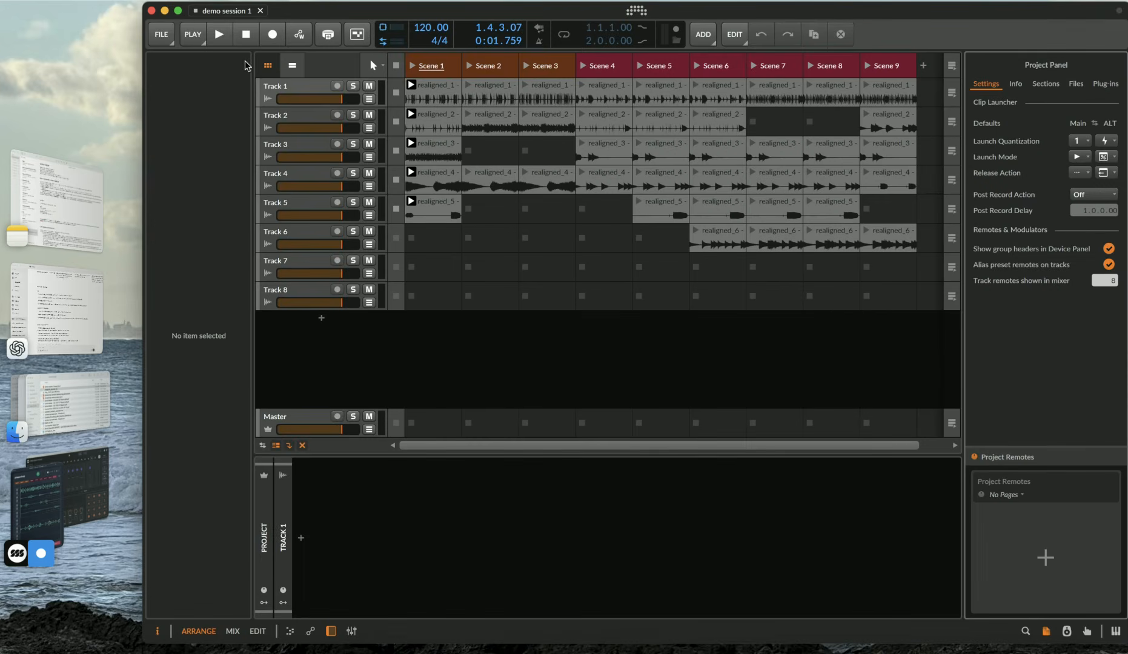
Launch Scenes 1, 2 and 3 in turn, toggling playback between them
click(413, 66)
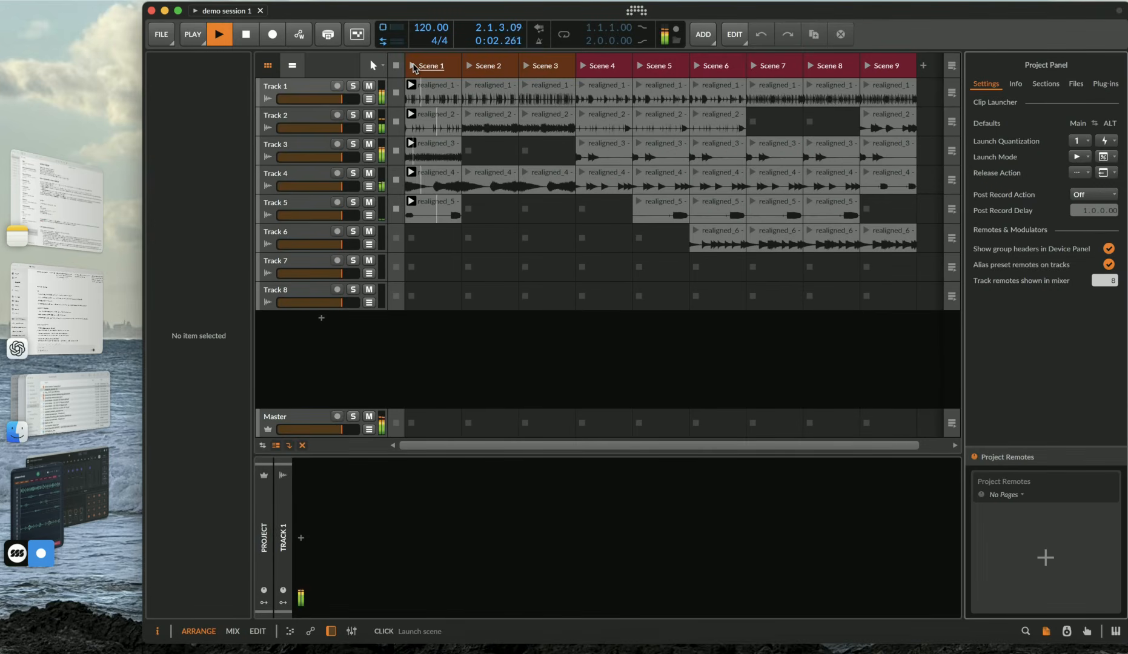
key(space)
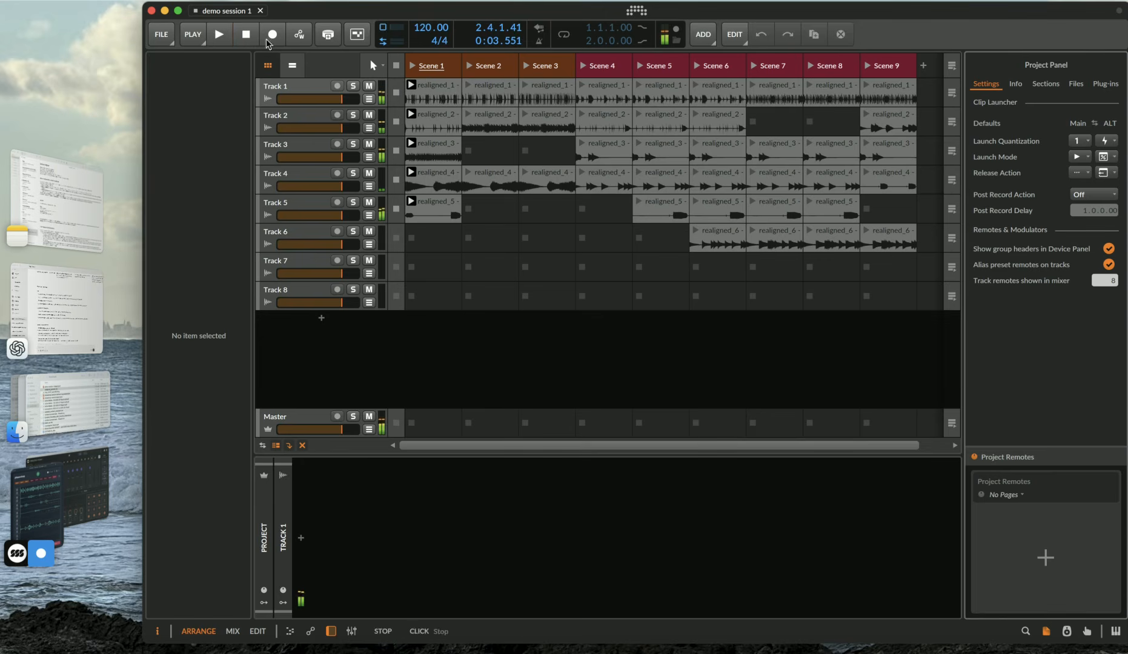
click(471, 65)
key(space)
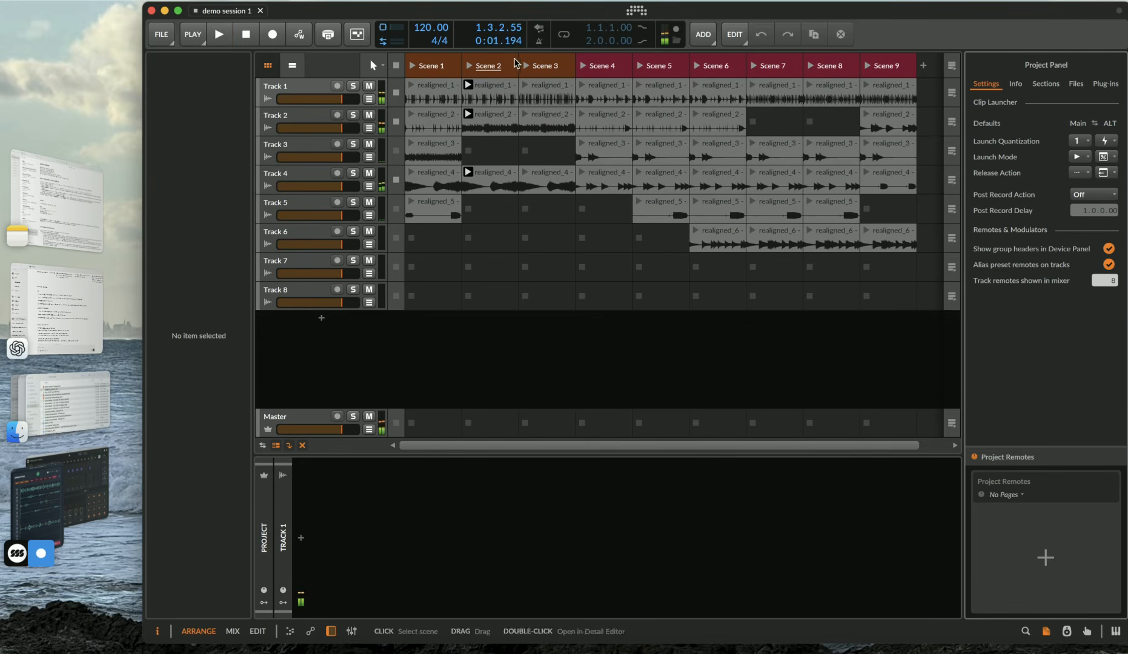
click(525, 66)
key(space)
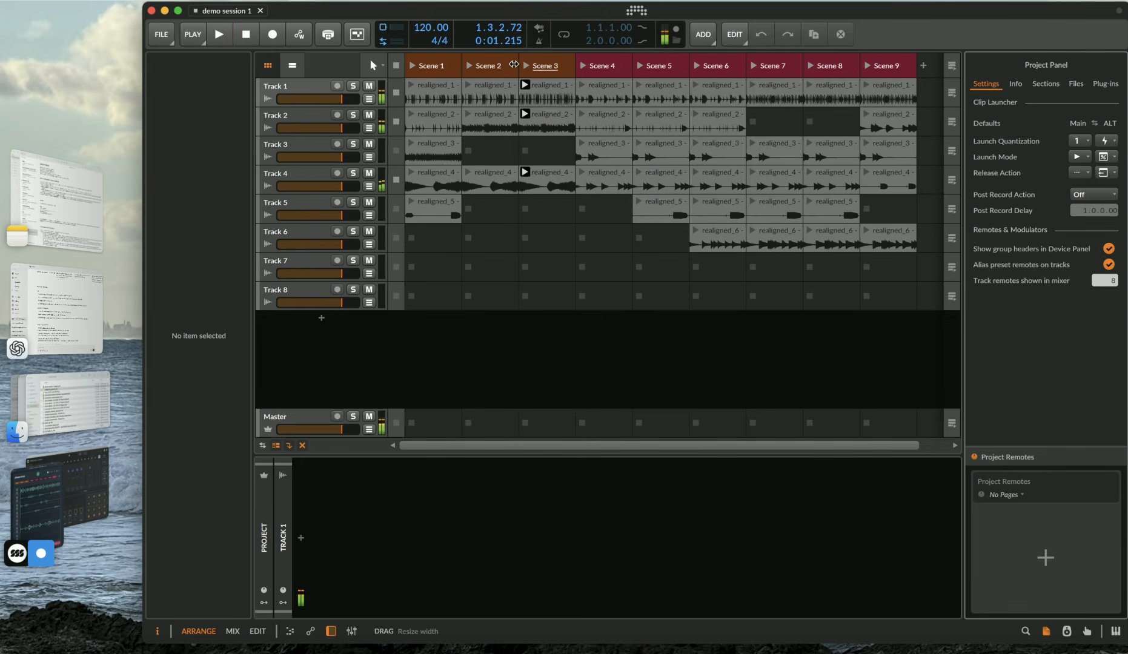
Launch Scenes 4, 5 and 6 in turn, then stop playback
click(583, 65)
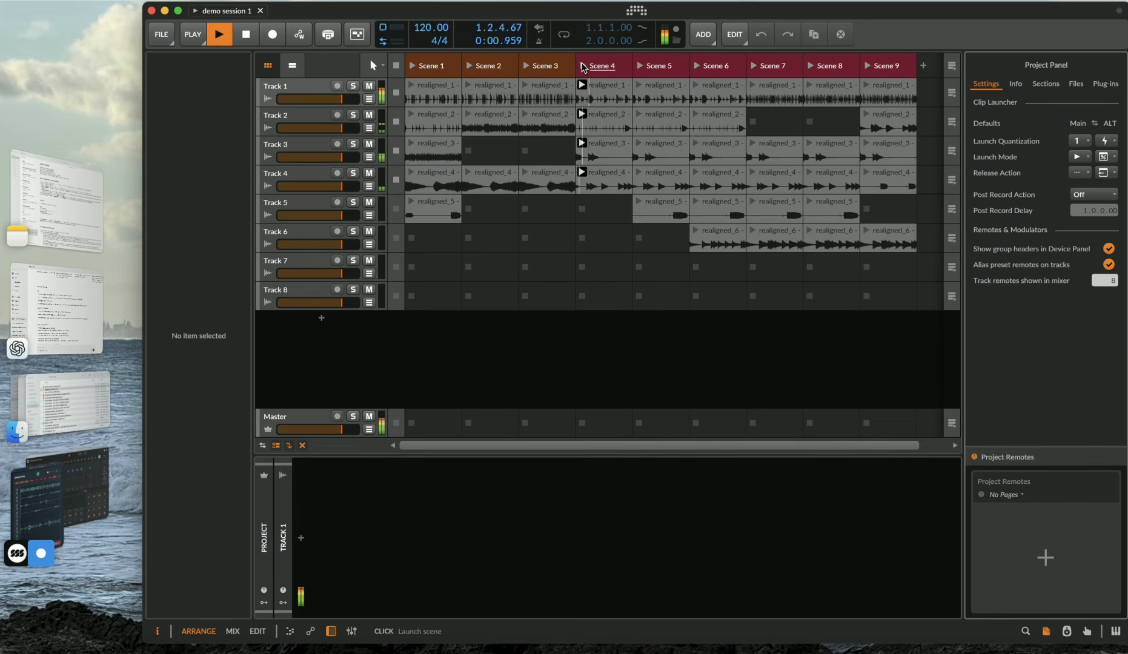
key(space)
click(639, 66)
click(696, 67)
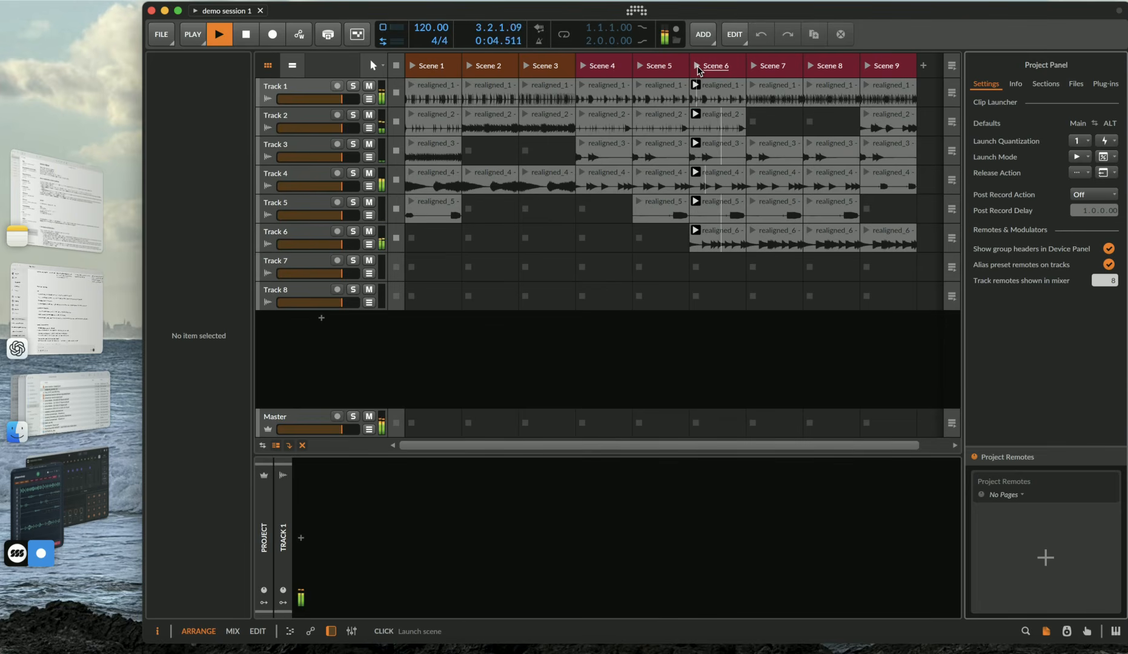
click(212, 32)
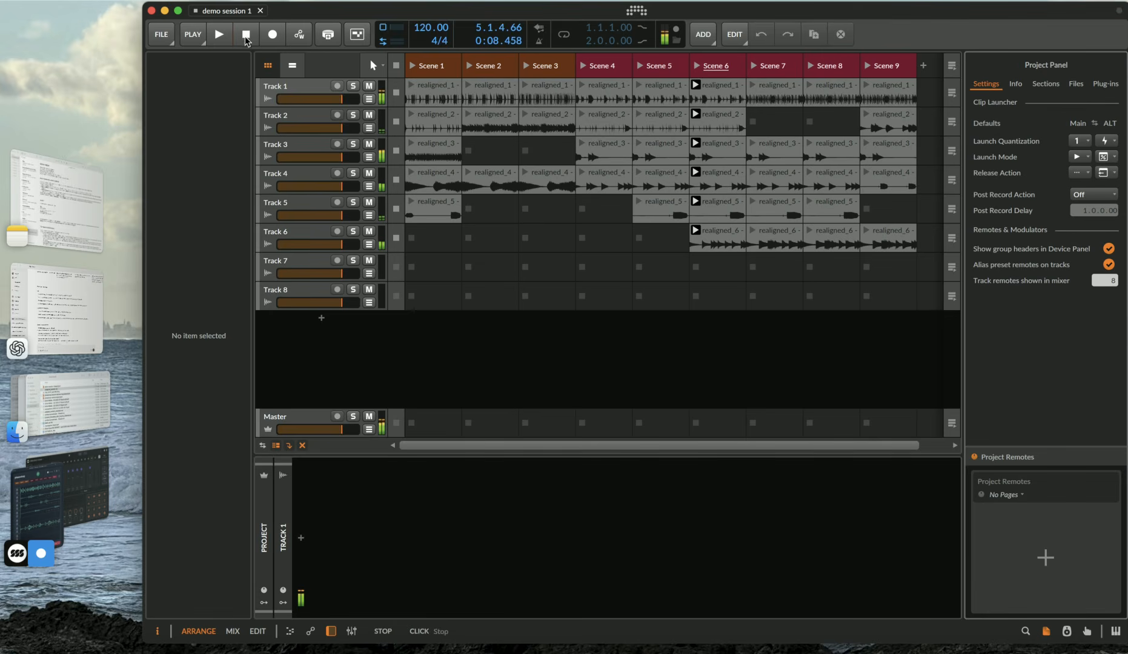